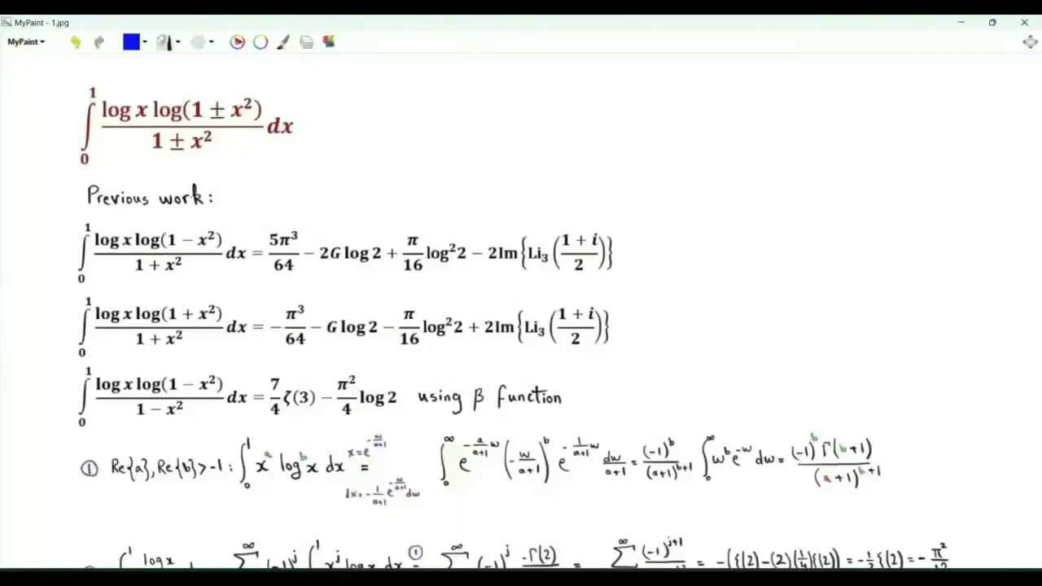
Mark the three previous results with a vertical line, circle the signs in their integrands, and underline the first result's 2Im Li₃ term.
{"action": "left_click_drag", "start_coordinate": [64, 229], "coordinate": [67, 408]}
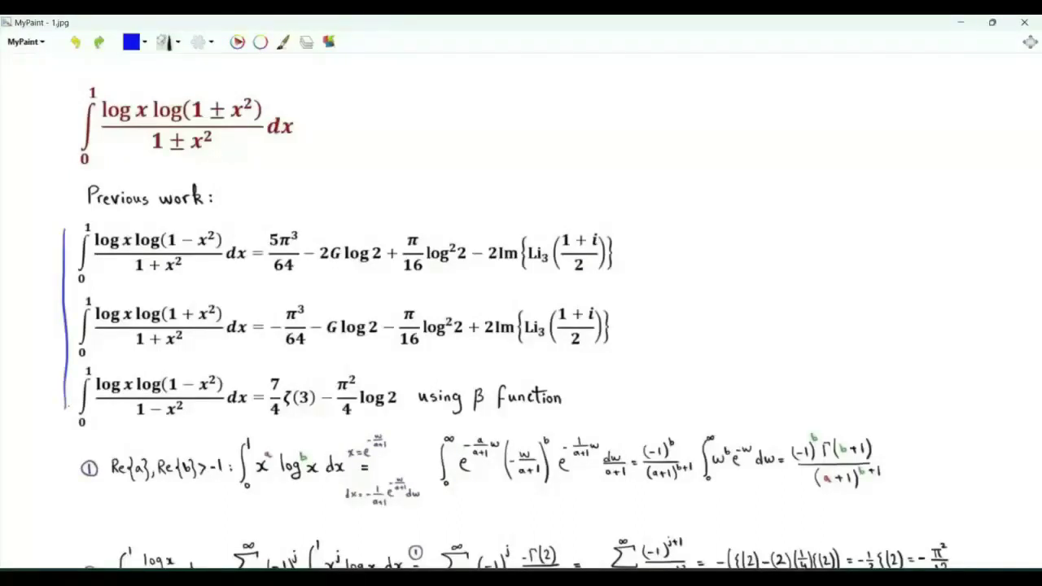
{"action": "mouse_move", "coordinate": [198, 302]}
{"action": "left_mouse_down"}
{"action": "mouse_move", "coordinate": [195, 326]}
{"action": "mouse_move", "coordinate": [166, 350]}
{"action": "left_mouse_up"}
{"action": "left_click_drag", "start_coordinate": [200, 233], "coordinate": [171, 273]}
{"action": "left_click_drag", "start_coordinate": [502, 276], "coordinate": [598, 286]}
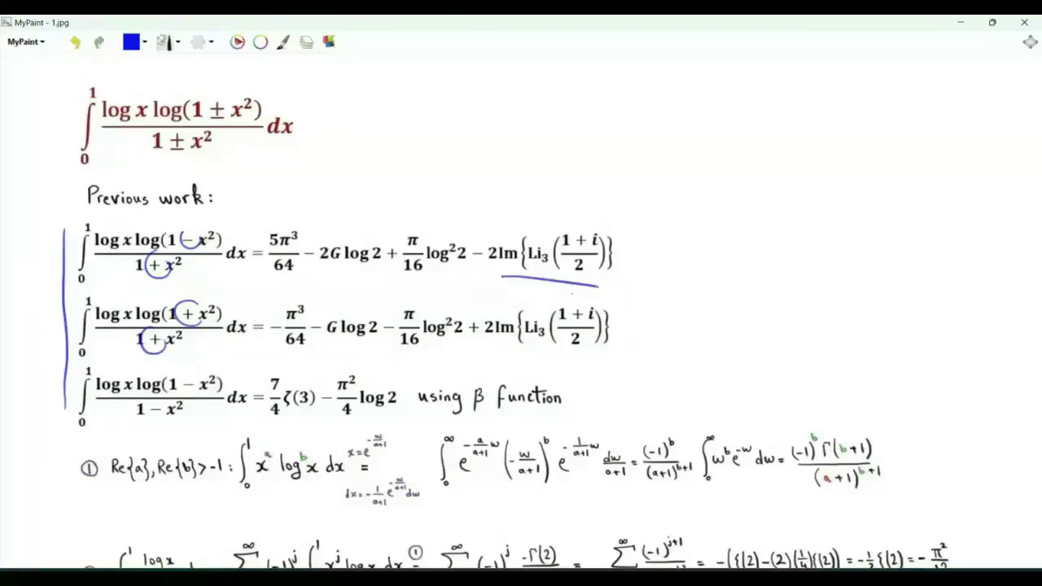
{"action": "left_click_drag", "start_coordinate": [195, 372], "coordinate": [192, 396]}
{"action": "left_click_drag", "start_coordinate": [159, 399], "coordinate": [169, 422]}
Write Σ_{k=1}^∞ (1/k)(π²/8 − Σ_{v=1}^k 1/(2v−1)²) beside the previous results, and underline k=1 and "β function".
{"action": "mouse_move", "coordinate": [714, 302]}
{"action": "left_mouse_down"}
{"action": "mouse_move", "coordinate": [682, 303]}
{"action": "mouse_move", "coordinate": [716, 333]}
{"action": "mouse_move", "coordinate": [694, 355]}
{"action": "mouse_move", "coordinate": [710, 355]}
{"action": "mouse_move", "coordinate": [708, 291]}
{"action": "left_mouse_up"}
{"action": "mouse_move", "coordinate": [746, 297]}
{"action": "left_mouse_down"}
{"action": "mouse_move", "coordinate": [747, 319]}
{"action": "mouse_move", "coordinate": [760, 319]}
{"action": "left_mouse_up"}
{"action": "left_click_drag", "start_coordinate": [744, 329], "coordinate": [750, 350]}
{"action": "left_click_drag", "start_coordinate": [771, 281], "coordinate": [768, 355]}
{"action": "left_click_drag", "start_coordinate": [771, 303], "coordinate": [788, 300]}
{"action": "mouse_move", "coordinate": [778, 303]}
{"action": "left_mouse_down"}
{"action": "mouse_move", "coordinate": [784, 318]}
{"action": "mouse_move", "coordinate": [800, 303]}
{"action": "left_mouse_up"}
{"action": "left_click_drag", "start_coordinate": [778, 324], "coordinate": [795, 322]}
{"action": "mouse_move", "coordinate": [788, 329]}
{"action": "left_mouse_down"}
{"action": "mouse_move", "coordinate": [784, 348]}
{"action": "mouse_move", "coordinate": [822, 320]}
{"action": "mouse_move", "coordinate": [869, 332]}
{"action": "mouse_move", "coordinate": [845, 342]}
{"action": "left_mouse_up"}
{"action": "left_click_drag", "start_coordinate": [850, 343], "coordinate": [861, 349]}
{"action": "left_click_drag", "start_coordinate": [866, 341], "coordinate": [866, 352]}
{"action": "left_click_drag", "start_coordinate": [839, 270], "coordinate": [838, 295]}
{"action": "left_click_drag", "start_coordinate": [840, 285], "coordinate": [901, 306]}
{"action": "left_click_drag", "start_coordinate": [880, 313], "coordinate": [921, 311]}
{"action": "mouse_move", "coordinate": [884, 326]}
{"action": "left_mouse_down"}
{"action": "mouse_move", "coordinate": [917, 337]}
{"action": "mouse_move", "coordinate": [877, 348]}
{"action": "left_mouse_up"}
{"action": "left_click_drag", "start_coordinate": [926, 319], "coordinate": [938, 321]}
{"action": "left_click_drag", "start_coordinate": [944, 280], "coordinate": [947, 351]}
{"action": "left_click_drag", "start_coordinate": [692, 376], "coordinate": [705, 365]}
{"action": "left_click_drag", "start_coordinate": [473, 415], "coordinate": [535, 417]}
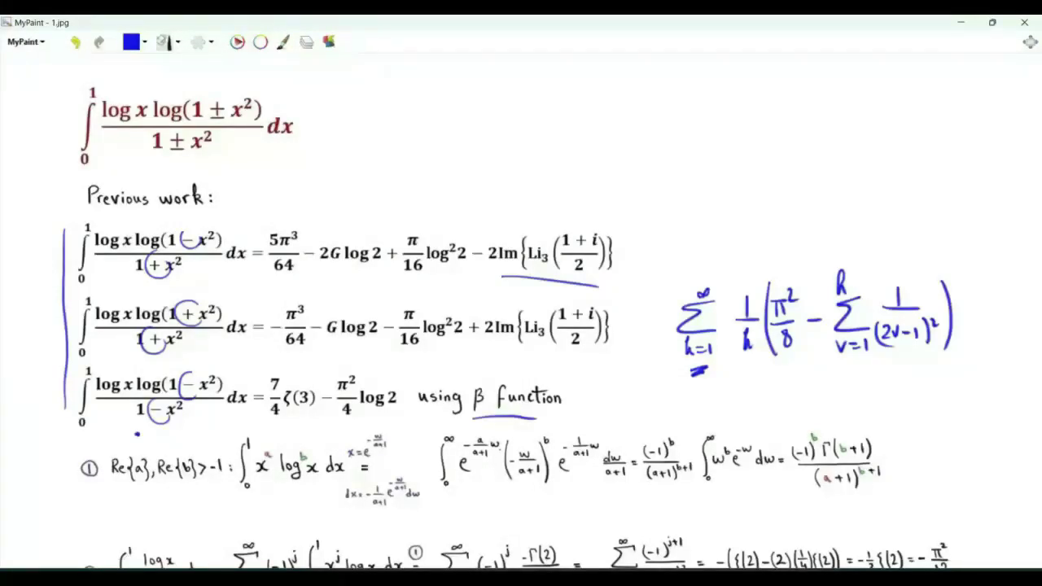
Write ∫₀¹ log x log(1+x²)/(1−x²) dx beside the title integral and circle its plus and minus signs.
{"action": "mouse_move", "coordinate": [468, 110]}
{"action": "left_mouse_down"}
{"action": "mouse_move", "coordinate": [455, 169]}
{"action": "mouse_move", "coordinate": [468, 173]}
{"action": "mouse_move", "coordinate": [480, 116]}
{"action": "left_mouse_up"}
{"action": "left_click_drag", "start_coordinate": [496, 125], "coordinate": [521, 159]}
{"action": "mouse_move", "coordinate": [531, 133]}
{"action": "left_mouse_down"}
{"action": "mouse_move", "coordinate": [542, 147]}
{"action": "mouse_move", "coordinate": [557, 142]}
{"action": "left_mouse_up"}
{"action": "left_click_drag", "start_coordinate": [569, 130], "coordinate": [580, 158]}
{"action": "left_click_drag", "start_coordinate": [597, 116], "coordinate": [591, 148]}
{"action": "left_click_drag", "start_coordinate": [602, 130], "coordinate": [663, 146]}
{"action": "left_click_drag", "start_coordinate": [528, 162], "coordinate": [663, 160]}
{"action": "left_click_drag", "start_coordinate": [576, 176], "coordinate": [578, 193]}
{"action": "left_click_drag", "start_coordinate": [586, 185], "coordinate": [628, 189]}
{"action": "left_click_drag", "start_coordinate": [629, 172], "coordinate": [638, 181]}
{"action": "left_click_drag", "start_coordinate": [682, 133], "coordinate": [679, 162]}
{"action": "left_click_drag", "start_coordinate": [684, 147], "coordinate": [701, 162]}
{"action": "left_click_drag", "start_coordinate": [623, 127], "coordinate": [625, 130]}
{"action": "left_click_drag", "start_coordinate": [602, 174], "coordinate": [606, 197]}
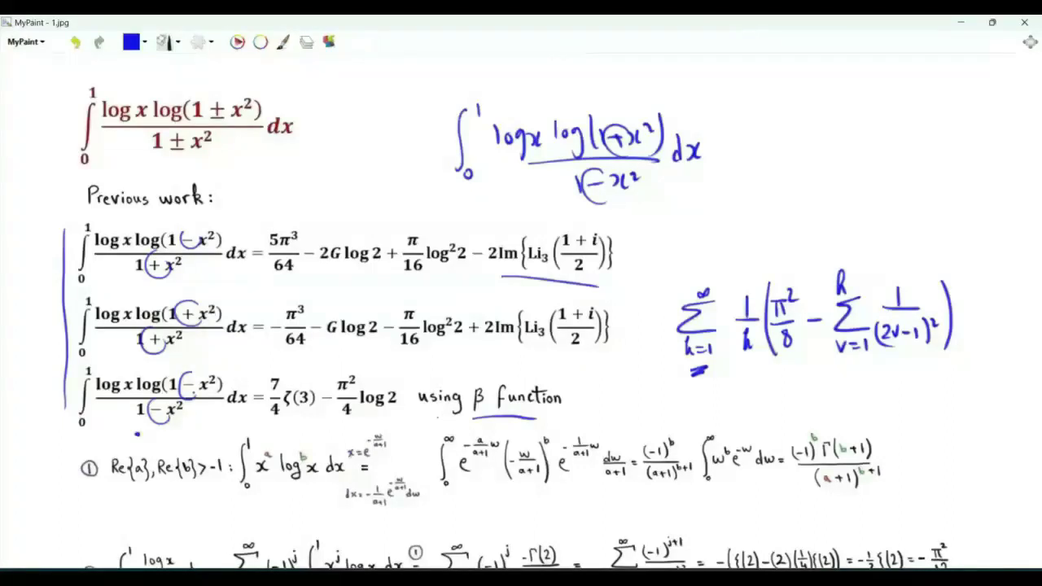
Draw a vertical line beside identities 1 to 3, underline identity 1's integral, and circle the dx minus sign and the substituted limits.
{"action": "key", "text": "Down"}
{"action": "key", "text": "Down"}
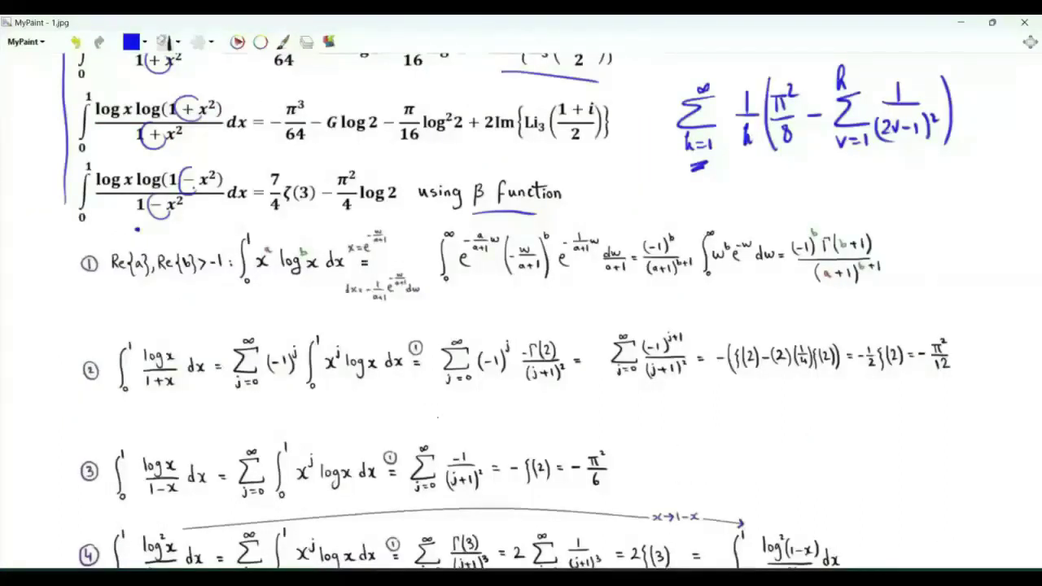
{"action": "left_click_drag", "start_coordinate": [39, 252], "coordinate": [35, 511]}
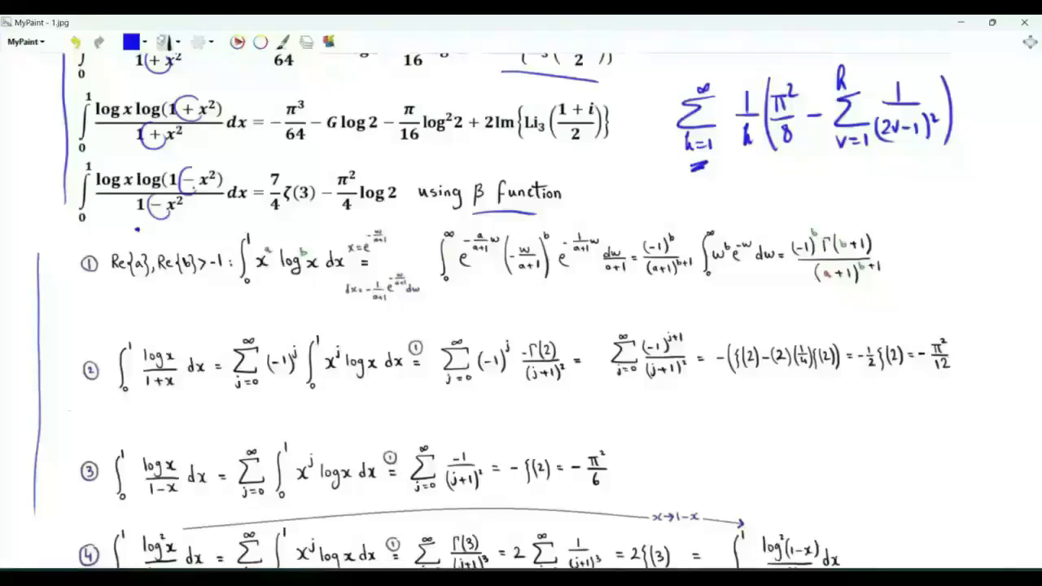
{"action": "left_click_drag", "start_coordinate": [238, 303], "coordinate": [332, 311]}
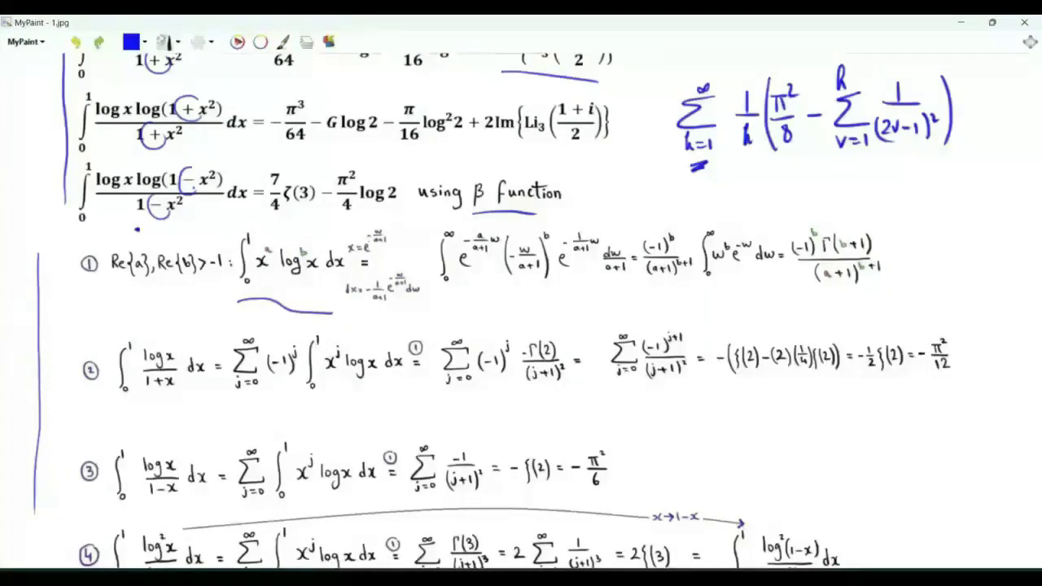
{"action": "mouse_move", "coordinate": [391, 299]}
{"action": "left_mouse_down"}
{"action": "mouse_move", "coordinate": [401, 301]}
{"action": "mouse_move", "coordinate": [397, 316]}
{"action": "mouse_move", "coordinate": [373, 284]}
{"action": "left_mouse_up"}
{"action": "mouse_move", "coordinate": [448, 271]}
{"action": "left_mouse_down"}
{"action": "mouse_move", "coordinate": [436, 285]}
{"action": "mouse_move", "coordinate": [458, 276]}
{"action": "left_mouse_up"}
{"action": "mouse_move", "coordinate": [449, 224]}
{"action": "left_mouse_down"}
{"action": "mouse_move", "coordinate": [458, 242]}
{"action": "mouse_move", "coordinate": [459, 230]}
{"action": "left_mouse_up"}
Underline x^a and the two exponential factors in identity 1, and point an arrow at the exponential in dx.
{"action": "left_click_drag", "start_coordinate": [258, 275], "coordinate": [282, 270]}
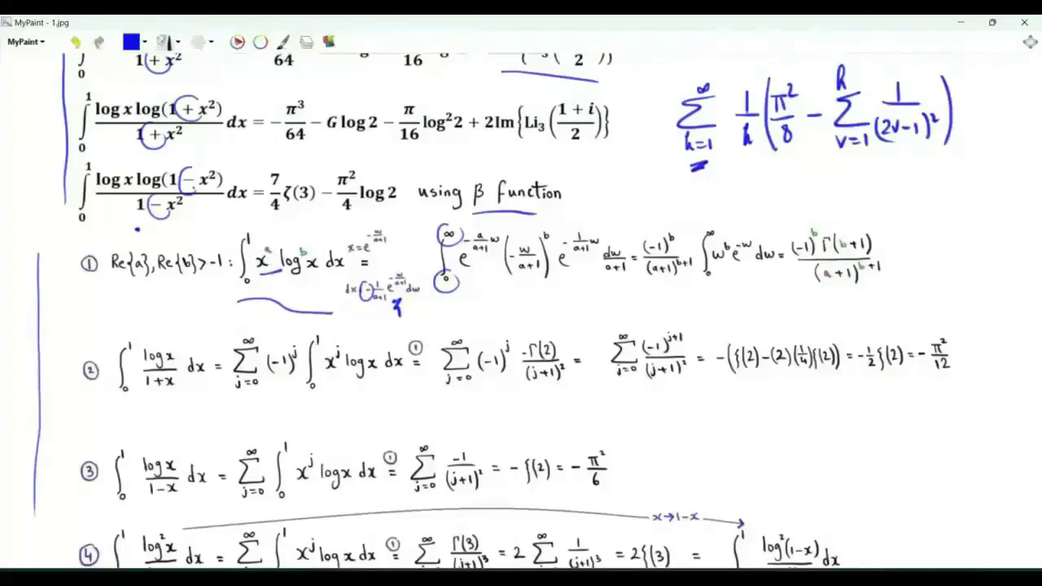
{"action": "left_click_drag", "start_coordinate": [470, 275], "coordinate": [500, 277]}
{"action": "left_click_drag", "start_coordinate": [565, 278], "coordinate": [589, 269]}
{"action": "left_click_drag", "start_coordinate": [415, 332], "coordinate": [396, 287]}
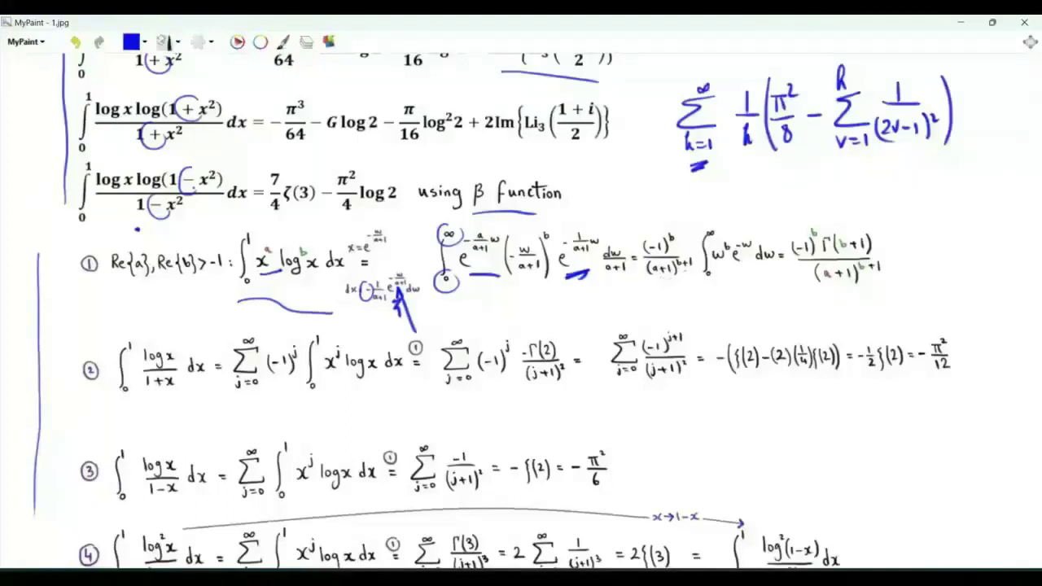
Underline the integral of w^b e^(−w), write Γ(b+1) above it, and circle the exponents a and b in identity 1.
{"action": "mouse_move", "coordinate": [674, 306]}
{"action": "left_mouse_down"}
{"action": "mouse_move", "coordinate": [685, 281]}
{"action": "mouse_move", "coordinate": [780, 279]}
{"action": "left_mouse_up"}
{"action": "left_click_drag", "start_coordinate": [730, 223], "coordinate": [739, 206]}
{"action": "mouse_move", "coordinate": [747, 201]}
{"action": "left_mouse_down"}
{"action": "mouse_move", "coordinate": [744, 216]}
{"action": "mouse_move", "coordinate": [772, 206]}
{"action": "left_mouse_up"}
{"action": "left_click_drag", "start_coordinate": [776, 192], "coordinate": [776, 210]}
{"action": "left_click_drag", "start_coordinate": [783, 183], "coordinate": [790, 213]}
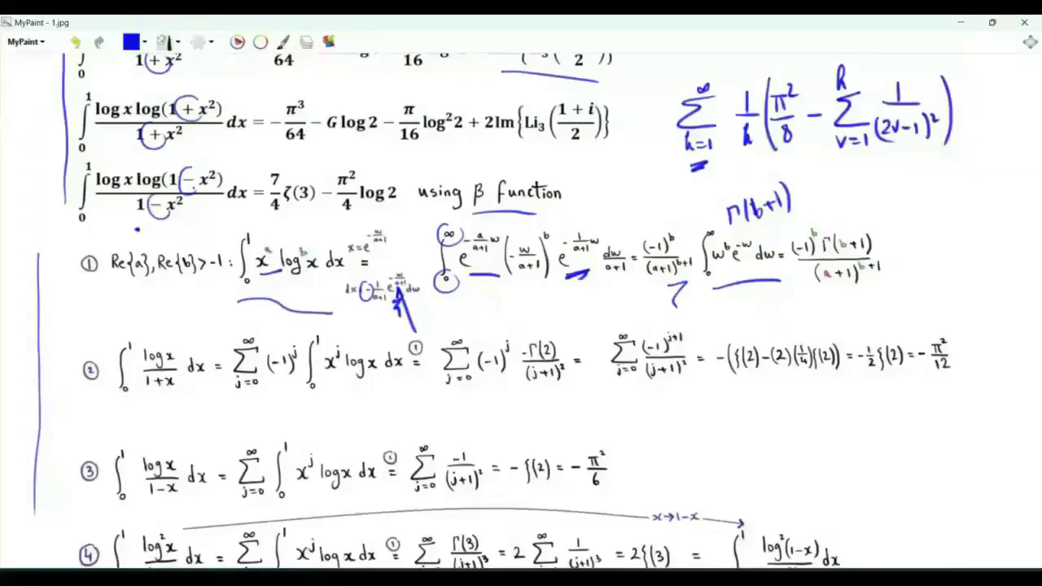
{"action": "left_click_drag", "start_coordinate": [276, 236], "coordinate": [298, 262]}
Draw a line beside identities 2 and 3 and write the condition |x|<1 below identity 2.
{"action": "left_click_drag", "start_coordinate": [70, 351], "coordinate": [56, 471]}
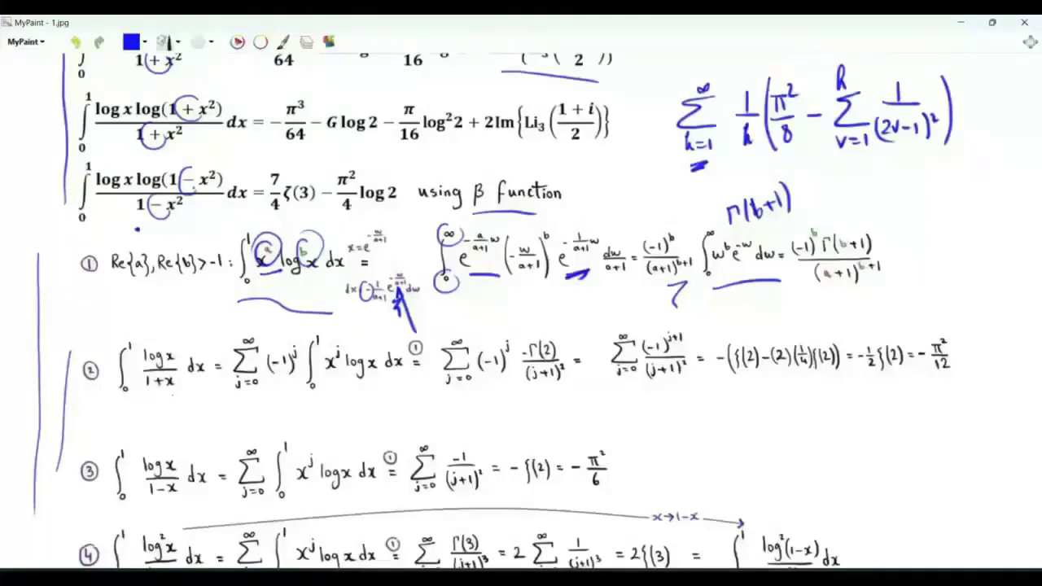
{"action": "left_click_drag", "start_coordinate": [723, 400], "coordinate": [721, 422]}
{"action": "left_click_drag", "start_coordinate": [728, 401], "coordinate": [742, 413]}
{"action": "left_click_drag", "start_coordinate": [742, 401], "coordinate": [729, 413]}
{"action": "mouse_move", "coordinate": [747, 395]}
{"action": "left_mouse_down"}
{"action": "mouse_move", "coordinate": [746, 418]}
{"action": "mouse_move", "coordinate": [767, 414]}
{"action": "left_mouse_up"}
{"action": "left_click_drag", "start_coordinate": [777, 395], "coordinate": [775, 414]}
Write the geometric series 1/(1−x) = Σ_{j=0}^∞ x^j beside the |x|<1 condition.
{"action": "left_click_drag", "start_coordinate": [847, 398], "coordinate": [848, 413]}
{"action": "mouse_move", "coordinate": [823, 420]}
{"action": "left_mouse_down"}
{"action": "mouse_move", "coordinate": [883, 419]}
{"action": "mouse_move", "coordinate": [829, 451]}
{"action": "left_mouse_up"}
{"action": "left_click_drag", "start_coordinate": [835, 442], "coordinate": [869, 447]}
{"action": "left_click_drag", "start_coordinate": [873, 433], "coordinate": [856, 448]}
{"action": "left_click_drag", "start_coordinate": [893, 416], "coordinate": [907, 415]}
{"action": "left_click_drag", "start_coordinate": [894, 421], "coordinate": [949, 425]}
{"action": "mouse_move", "coordinate": [923, 441]}
{"action": "left_mouse_down"}
{"action": "mouse_move", "coordinate": [919, 453]}
{"action": "mouse_move", "coordinate": [940, 440]}
{"action": "left_mouse_up"}
{"action": "left_click_drag", "start_coordinate": [947, 436], "coordinate": [946, 445]}
{"action": "left_click_drag", "start_coordinate": [926, 399], "coordinate": [946, 399]}
{"action": "left_click_drag", "start_coordinate": [960, 411], "coordinate": [962, 426]}
{"action": "left_click_drag", "start_coordinate": [980, 400], "coordinate": [975, 417]}
{"action": "left_click", "coordinate": [978, 389]}
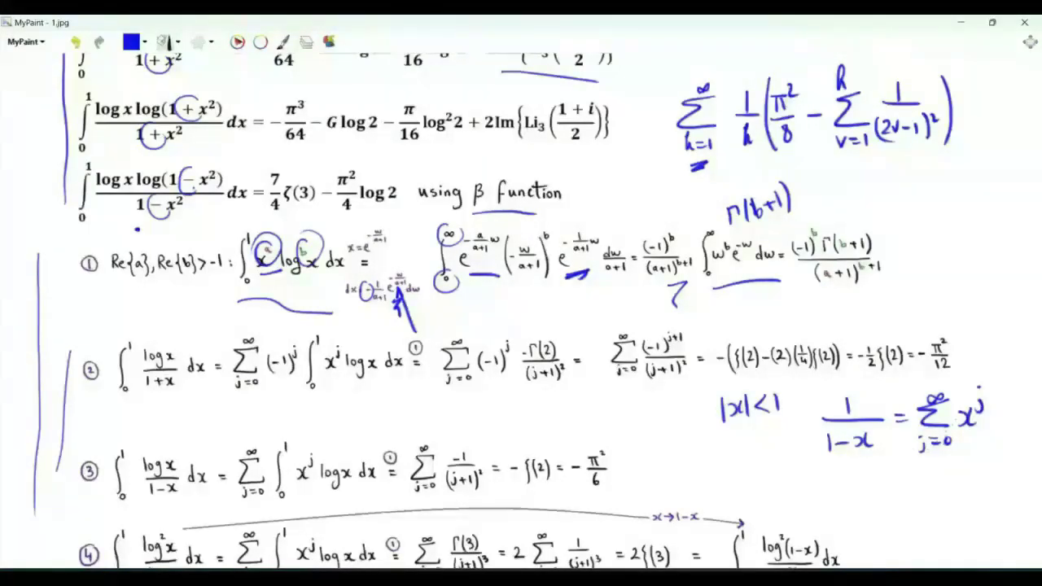
Circle (−1)^j, x^j and the label of identity 1, and underline identity 2's inner integral, (j+1)² and alternating sum.
{"action": "left_click_drag", "start_coordinate": [297, 368], "coordinate": [268, 391]}
{"action": "mouse_move", "coordinate": [341, 372]}
{"action": "left_mouse_down"}
{"action": "mouse_move", "coordinate": [334, 327]}
{"action": "mouse_move", "coordinate": [326, 376]}
{"action": "left_mouse_up"}
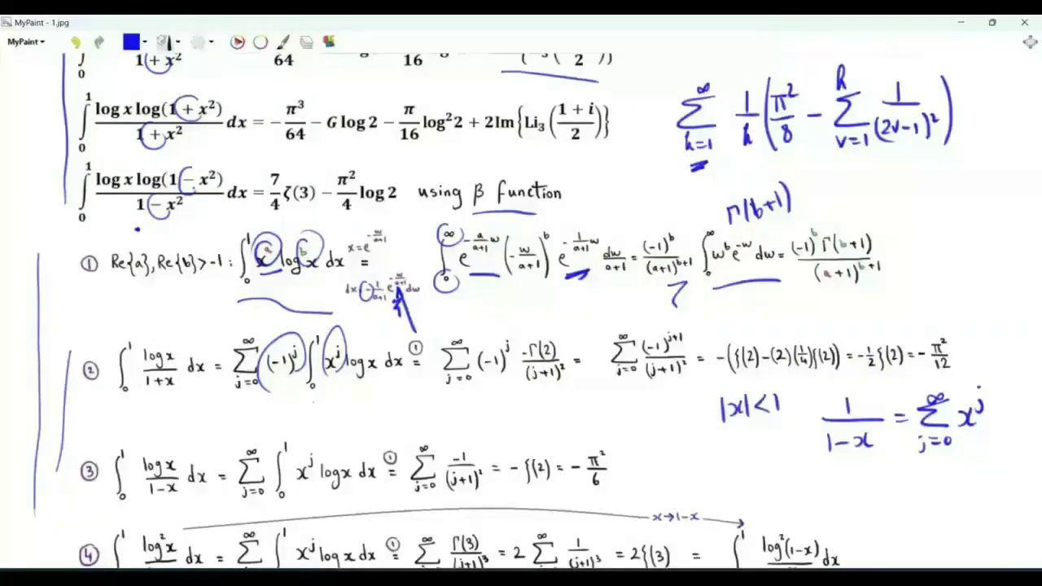
{"action": "mouse_move", "coordinate": [122, 284]}
{"action": "left_mouse_down"}
{"action": "mouse_move", "coordinate": [75, 238]}
{"action": "mouse_move", "coordinate": [131, 246]}
{"action": "mouse_move", "coordinate": [129, 268]}
{"action": "left_mouse_up"}
{"action": "left_click_drag", "start_coordinate": [316, 391], "coordinate": [403, 389]}
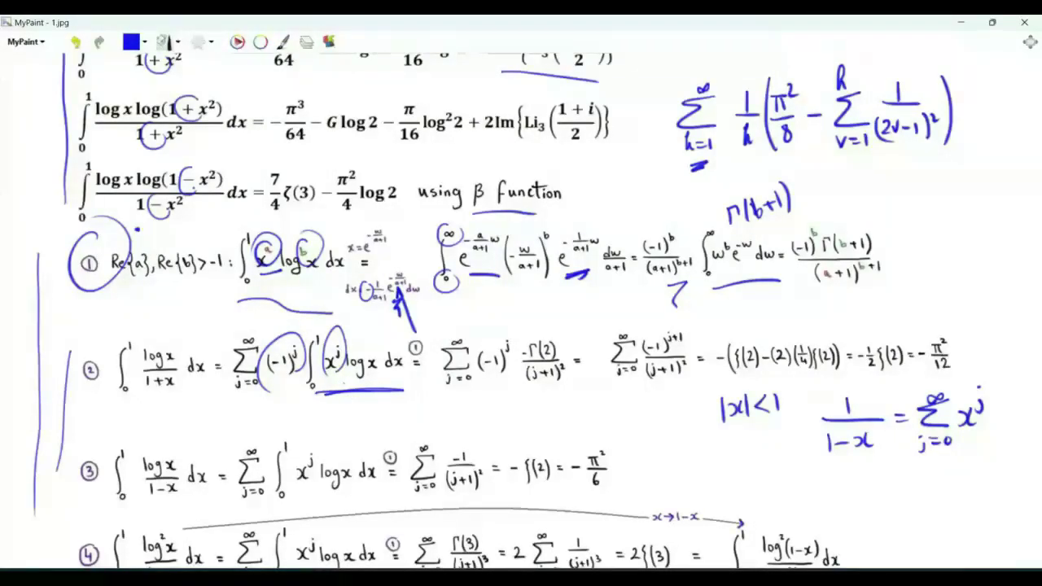
{"action": "left_click_drag", "start_coordinate": [534, 390], "coordinate": [558, 381]}
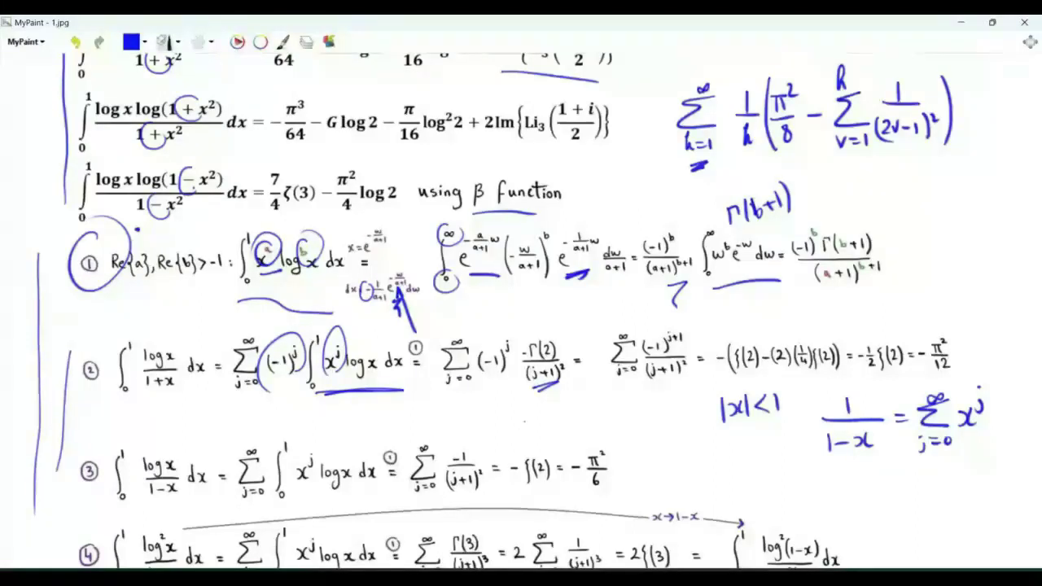
{"action": "left_click_drag", "start_coordinate": [612, 383], "coordinate": [682, 381]}
Write the expansion −(1/1² − 1/2² + 1/3² − 1/4² ···) below identity 2's alternating sum.
{"action": "mouse_move", "coordinate": [492, 418]}
{"action": "left_mouse_down"}
{"action": "mouse_move", "coordinate": [508, 417]}
{"action": "mouse_move", "coordinate": [523, 440]}
{"action": "left_mouse_up"}
{"action": "left_click_drag", "start_coordinate": [698, 397], "coordinate": [703, 429]}
{"action": "mouse_move", "coordinate": [533, 399]}
{"action": "left_mouse_down"}
{"action": "mouse_move", "coordinate": [534, 413]}
{"action": "mouse_move", "coordinate": [549, 408]}
{"action": "left_mouse_up"}
{"action": "mouse_move", "coordinate": [534, 422]}
{"action": "left_mouse_down"}
{"action": "mouse_move", "coordinate": [547, 433]}
{"action": "mouse_move", "coordinate": [566, 411]}
{"action": "left_mouse_up"}
{"action": "left_click_drag", "start_coordinate": [576, 392], "coordinate": [586, 416]}
{"action": "mouse_move", "coordinate": [575, 421]}
{"action": "left_mouse_down"}
{"action": "mouse_move", "coordinate": [583, 438]}
{"action": "mouse_move", "coordinate": [590, 431]}
{"action": "left_mouse_up"}
{"action": "left_click_drag", "start_coordinate": [594, 411], "coordinate": [613, 412]}
{"action": "left_click_drag", "start_coordinate": [609, 422], "coordinate": [627, 426]}
{"action": "mouse_move", "coordinate": [649, 393]}
{"action": "left_mouse_down"}
{"action": "mouse_move", "coordinate": [650, 411]}
{"action": "mouse_move", "coordinate": [662, 407]}
{"action": "left_mouse_up"}
{"action": "left_click_drag", "start_coordinate": [646, 422], "coordinate": [658, 438]}
{"action": "left_click_drag", "start_coordinate": [661, 409], "coordinate": [669, 417]}
{"action": "left_click_drag", "start_coordinate": [676, 407], "coordinate": [688, 407]}
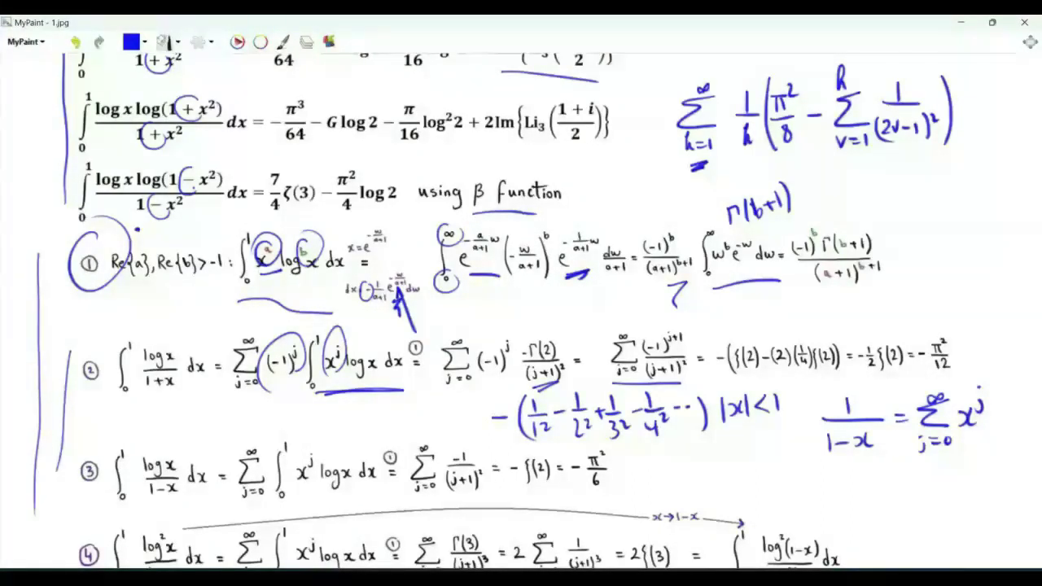
Draw an arrow down to the first ζ(2) in identity 2 and mark the minus signs in the written expansion.
{"action": "left_click_drag", "start_coordinate": [738, 315], "coordinate": [739, 337]}
{"action": "mouse_move", "coordinate": [733, 327]}
{"action": "left_mouse_down"}
{"action": "mouse_move", "coordinate": [739, 339]}
{"action": "mouse_move", "coordinate": [749, 328]}
{"action": "left_mouse_up"}
{"action": "left_click_drag", "start_coordinate": [560, 401], "coordinate": [557, 431]}
{"action": "left_click_drag", "start_coordinate": [641, 400], "coordinate": [637, 427]}
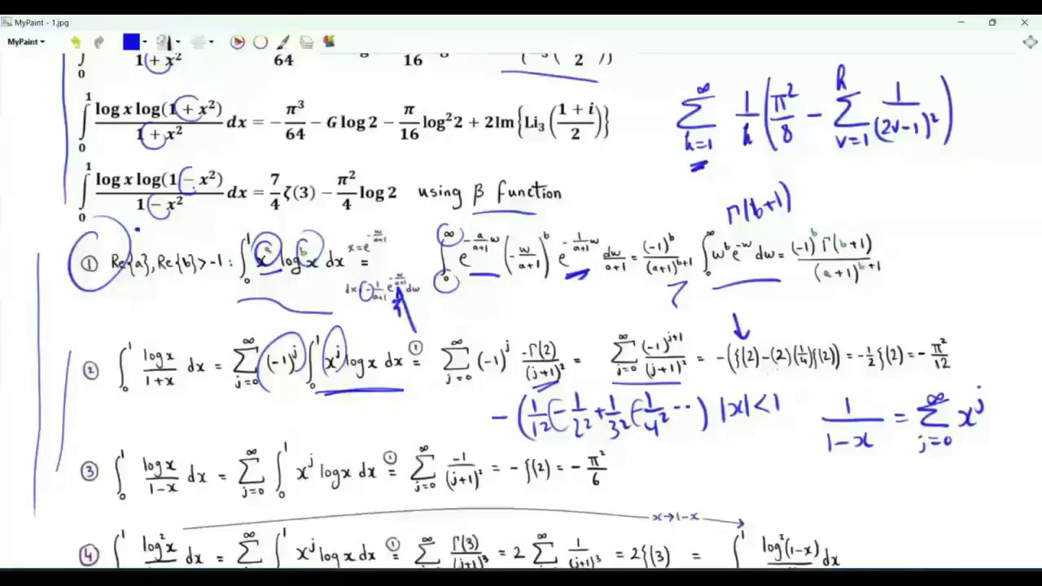
Mark the factors 2 and 1/4 in identity 2, circle 1/2² in the expansion, and underline the subtracted (2)(1/4)ζ(2) term.
{"action": "left_click", "coordinate": [785, 370]}
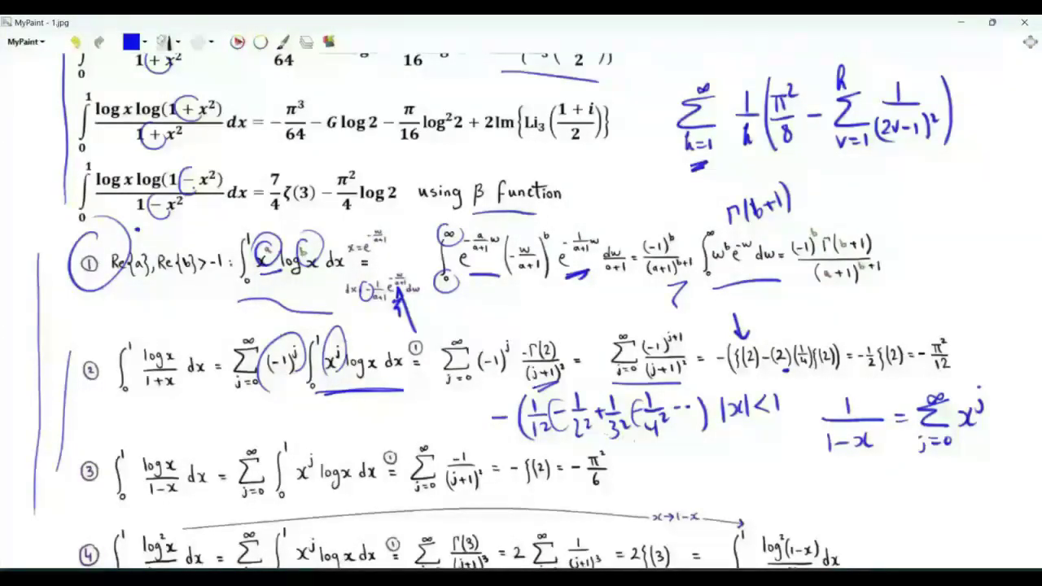
{"action": "left_click_drag", "start_coordinate": [797, 324], "coordinate": [797, 341]}
{"action": "left_click_drag", "start_coordinate": [576, 390], "coordinate": [596, 420]}
{"action": "left_click_drag", "start_coordinate": [819, 375], "coordinate": [829, 370]}
{"action": "left_click_drag", "start_coordinate": [746, 376], "coordinate": [826, 373]}
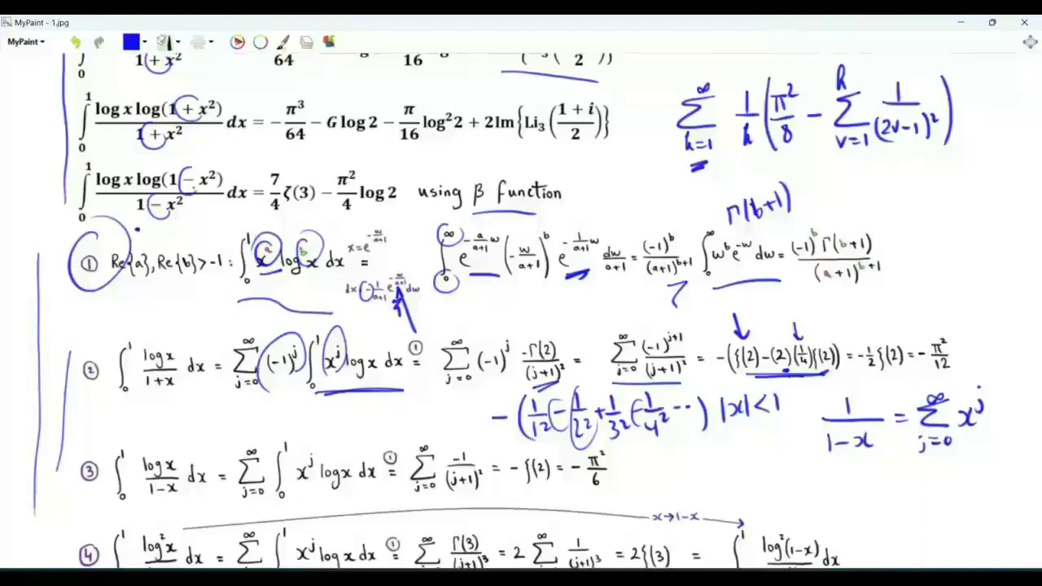
Underline the integrand and circle (−1)^j again in identity 2, then underline (j+1)² and −ζ(2) in identity 3.
{"action": "left_click_drag", "start_coordinate": [151, 399], "coordinate": [194, 394]}
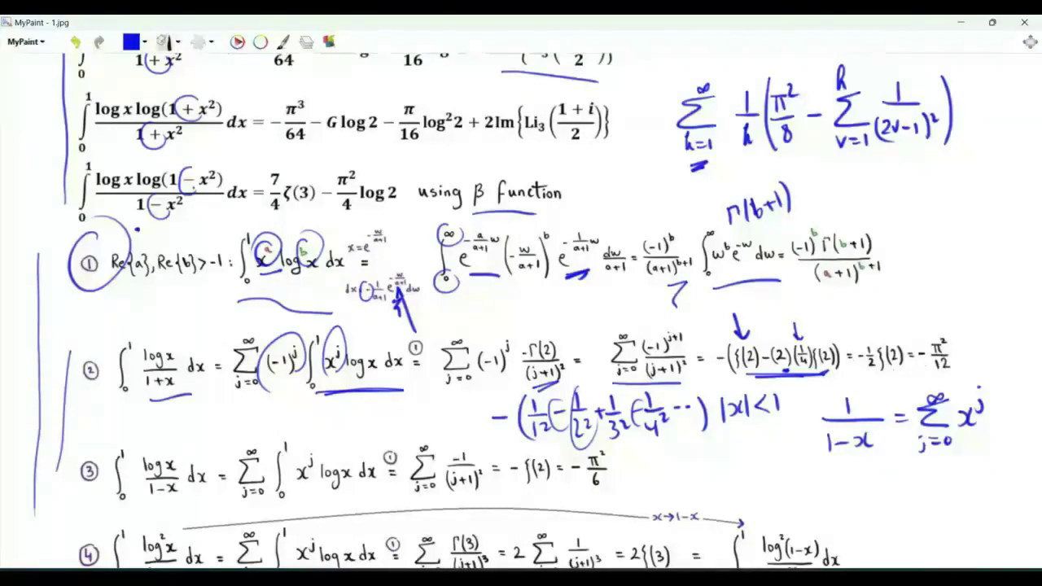
{"action": "mouse_move", "coordinate": [285, 334]}
{"action": "left_mouse_down"}
{"action": "mouse_move", "coordinate": [306, 376]}
{"action": "mouse_move", "coordinate": [290, 334]}
{"action": "left_mouse_up"}
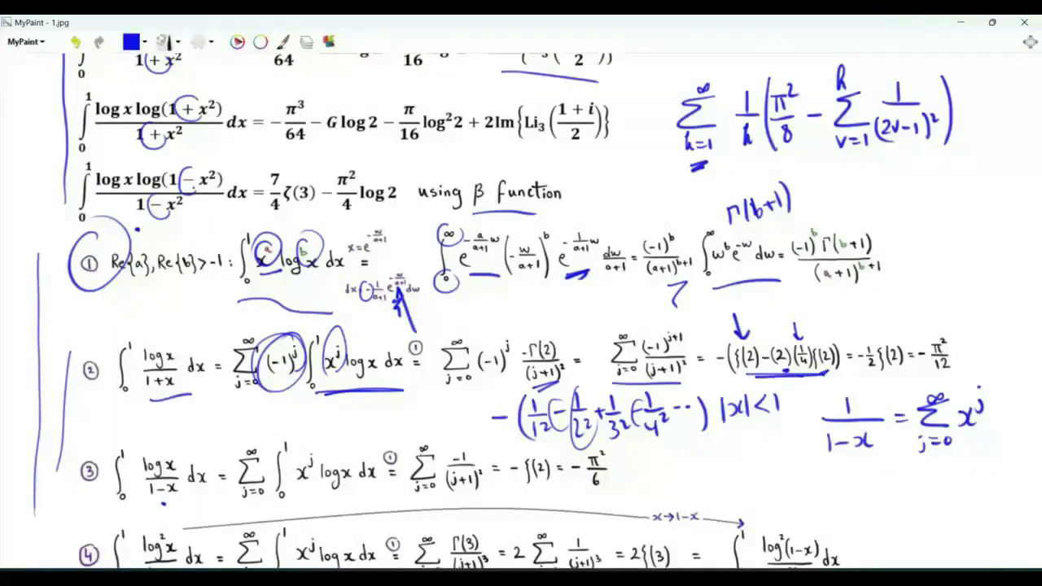
{"action": "left_click_drag", "start_coordinate": [431, 498], "coordinate": [461, 496]}
{"action": "left_click_drag", "start_coordinate": [515, 492], "coordinate": [546, 488]}
Correct the log in identity 4's inner integral to log², circle the final sum, and underline the log²x/(1−x) integrand.
{"action": "scroll", "coordinate": [521, 309], "scroll_direction": "down", "scroll_amount": 5}
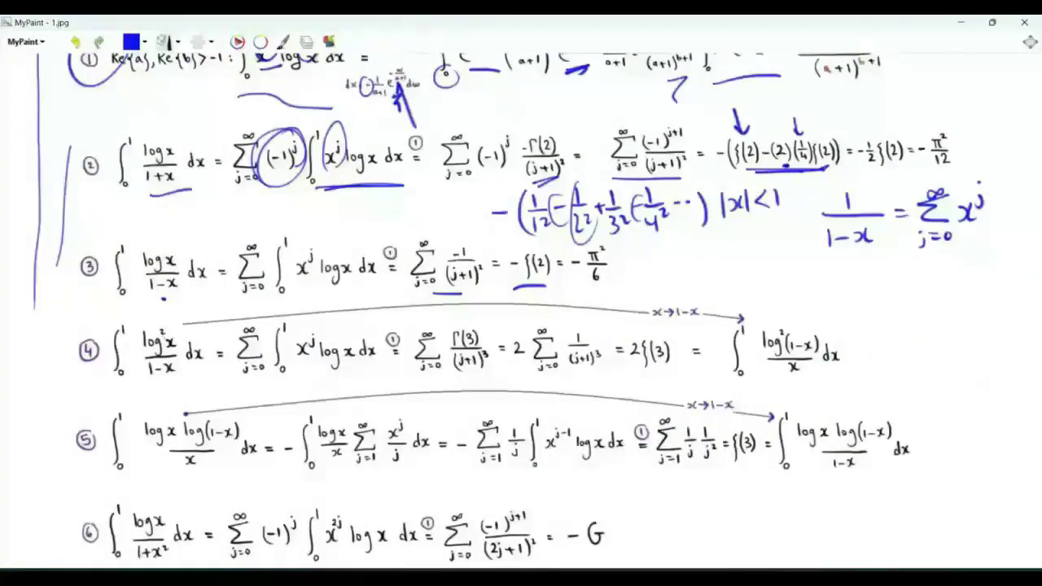
{"action": "left_click_drag", "start_coordinate": [286, 373], "coordinate": [355, 377]}
{"action": "left_click_drag", "start_coordinate": [336, 338], "coordinate": [342, 345]}
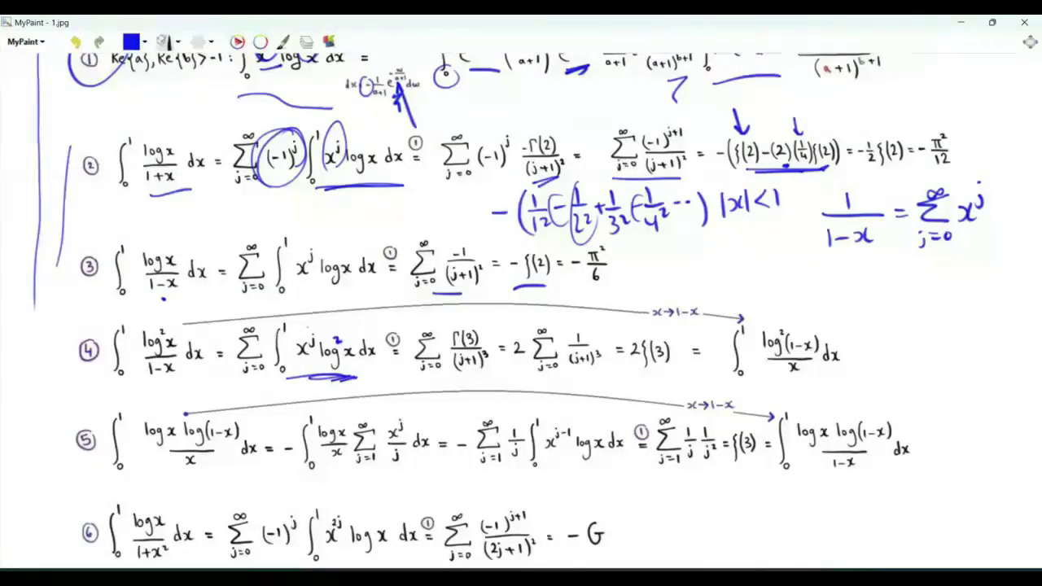
{"action": "left_click_drag", "start_coordinate": [339, 329], "coordinate": [334, 346]}
{"action": "mouse_move", "coordinate": [537, 327]}
{"action": "left_mouse_down"}
{"action": "mouse_move", "coordinate": [560, 388]}
{"action": "mouse_move", "coordinate": [589, 344]}
{"action": "left_mouse_up"}
{"action": "left_click", "coordinate": [178, 372]}
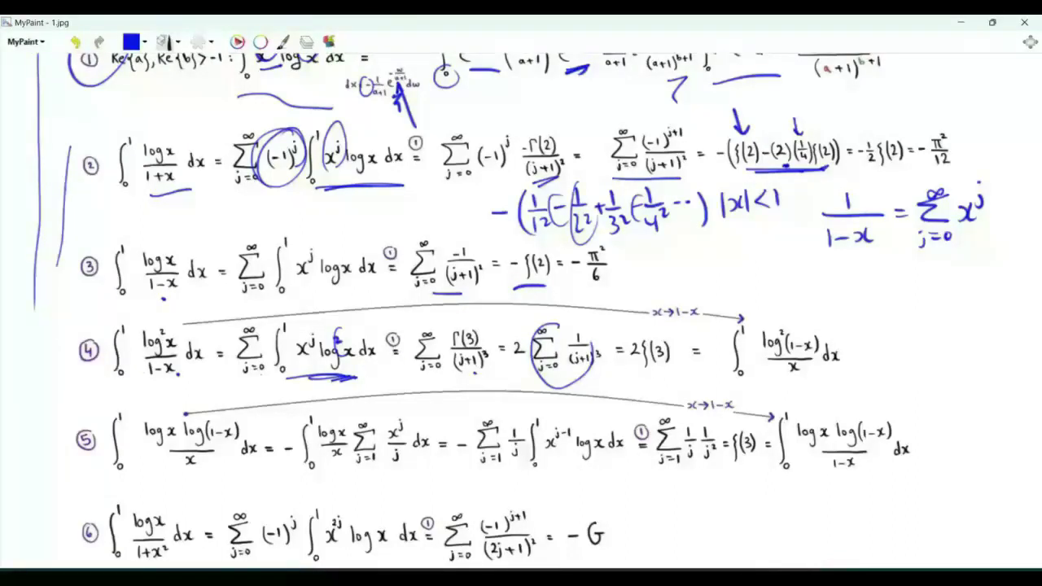
{"action": "left_click_drag", "start_coordinate": [130, 384], "coordinate": [174, 381]}
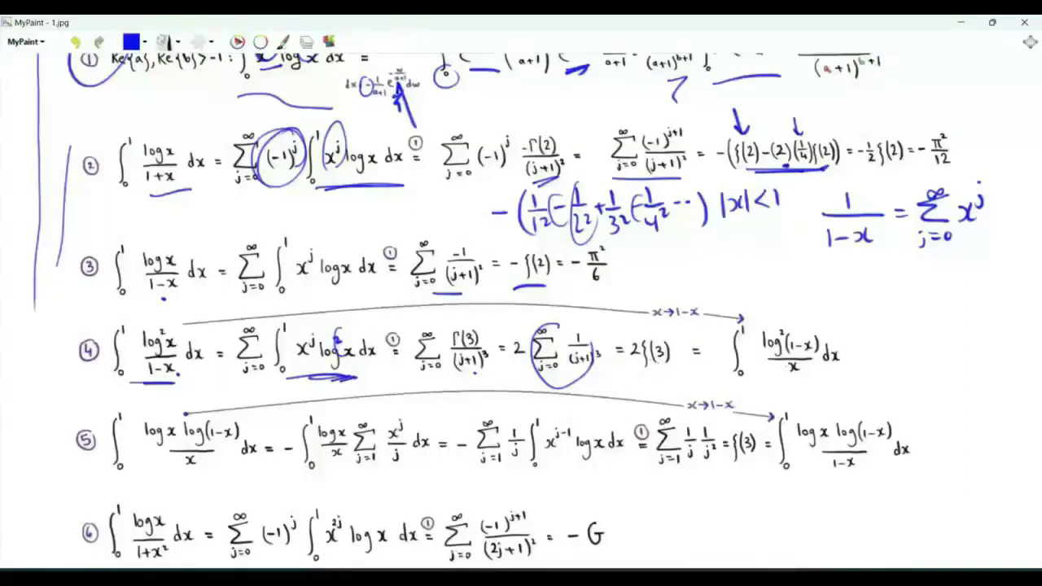
Write the series log(1−x) = −Σ_{j=1}^∞ x^j/j below the end of identity 5.
{"action": "scroll", "coordinate": [521, 309], "scroll_direction": "down", "scroll_amount": 3}
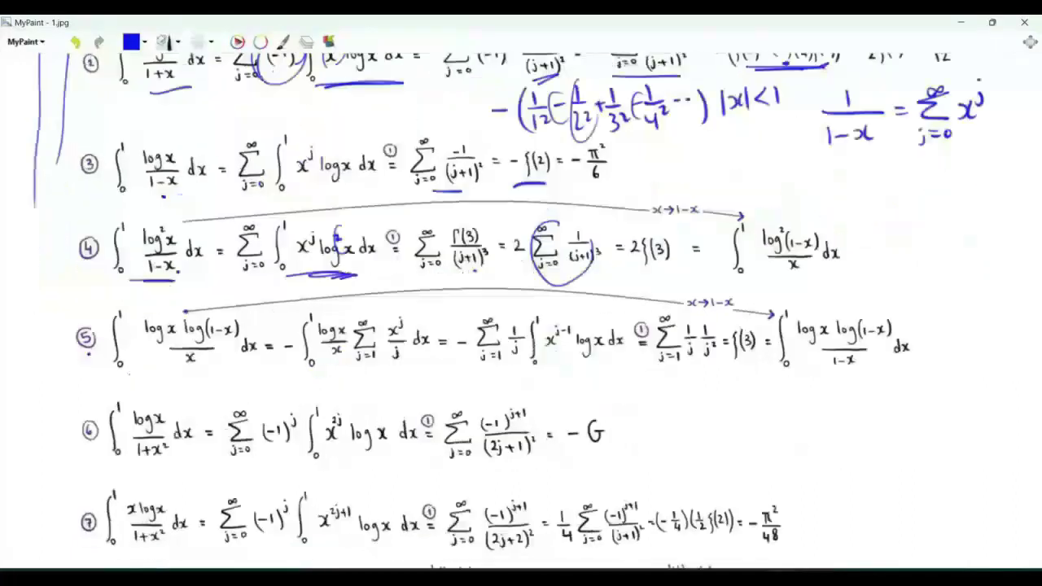
{"action": "left_click_drag", "start_coordinate": [770, 398], "coordinate": [772, 417]}
{"action": "left_click_drag", "start_coordinate": [783, 407], "coordinate": [788, 432]}
{"action": "left_click_drag", "start_coordinate": [809, 394], "coordinate": [810, 425]}
{"action": "mouse_move", "coordinate": [816, 403]}
{"action": "left_mouse_down"}
{"action": "mouse_move", "coordinate": [816, 421]}
{"action": "mouse_move", "coordinate": [840, 419]}
{"action": "left_mouse_up"}
{"action": "mouse_move", "coordinate": [844, 393]}
{"action": "left_mouse_down"}
{"action": "mouse_move", "coordinate": [842, 431]}
{"action": "mouse_move", "coordinate": [895, 414]}
{"action": "left_mouse_up"}
{"action": "mouse_move", "coordinate": [935, 389]}
{"action": "left_mouse_down"}
{"action": "mouse_move", "coordinate": [912, 404]}
{"action": "mouse_move", "coordinate": [936, 420]}
{"action": "mouse_move", "coordinate": [910, 445]}
{"action": "left_mouse_up"}
{"action": "left_click_drag", "start_coordinate": [917, 435], "coordinate": [930, 435]}
{"action": "left_click_drag", "start_coordinate": [934, 426], "coordinate": [936, 443]}
{"action": "left_click_drag", "start_coordinate": [910, 384], "coordinate": [928, 381]}
{"action": "left_click_drag", "start_coordinate": [946, 388], "coordinate": [949, 407]}
{"action": "mouse_move", "coordinate": [967, 381]}
{"action": "left_mouse_down"}
{"action": "mouse_move", "coordinate": [965, 396]}
{"action": "mouse_move", "coordinate": [987, 412]}
{"action": "left_mouse_up"}
{"action": "left_click_drag", "start_coordinate": [963, 427], "coordinate": [960, 441]}
Undo the circle around x in identity 5, strike a line under x^(j−1) log x, write −1/j² below, and circle the minus signs.
{"action": "mouse_move", "coordinate": [201, 359]}
{"action": "left_mouse_down"}
{"action": "mouse_move", "coordinate": [189, 379]}
{"action": "mouse_move", "coordinate": [202, 376]}
{"action": "left_mouse_up"}
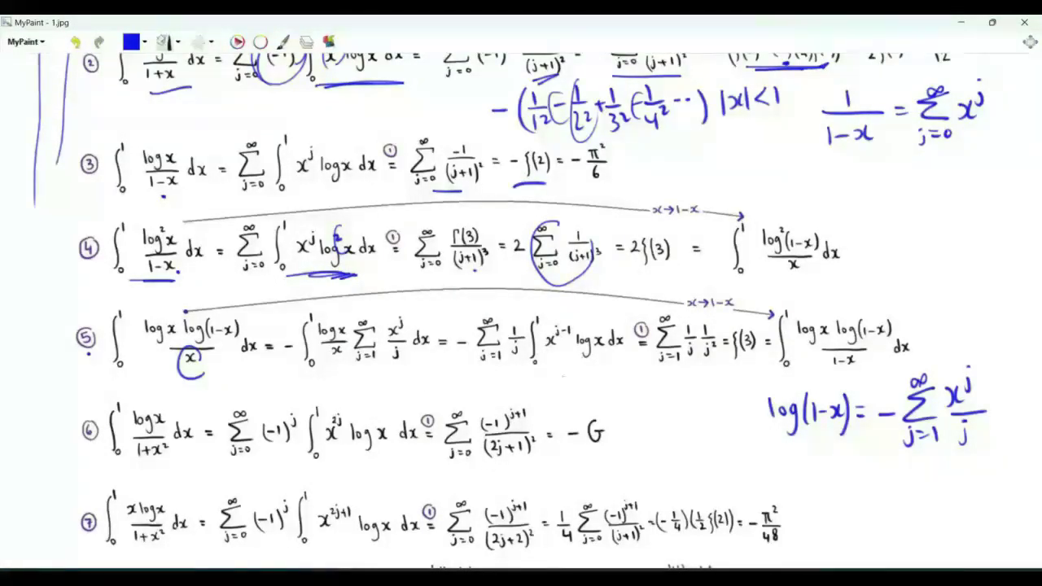
{"action": "key", "text": "ctrl+z"}
{"action": "left_click_drag", "start_coordinate": [551, 363], "coordinate": [605, 343]}
{"action": "left_click_drag", "start_coordinate": [578, 373], "coordinate": [596, 377]}
{"action": "left_click_drag", "start_coordinate": [579, 380], "coordinate": [603, 377]}
{"action": "left_click_drag", "start_coordinate": [565, 322], "coordinate": [574, 330]}
{"action": "left_click_drag", "start_coordinate": [588, 391], "coordinate": [584, 404]}
{"action": "left_click_drag", "start_coordinate": [604, 360], "coordinate": [607, 365]}
{"action": "left_click_drag", "start_coordinate": [484, 325], "coordinate": [481, 359]}
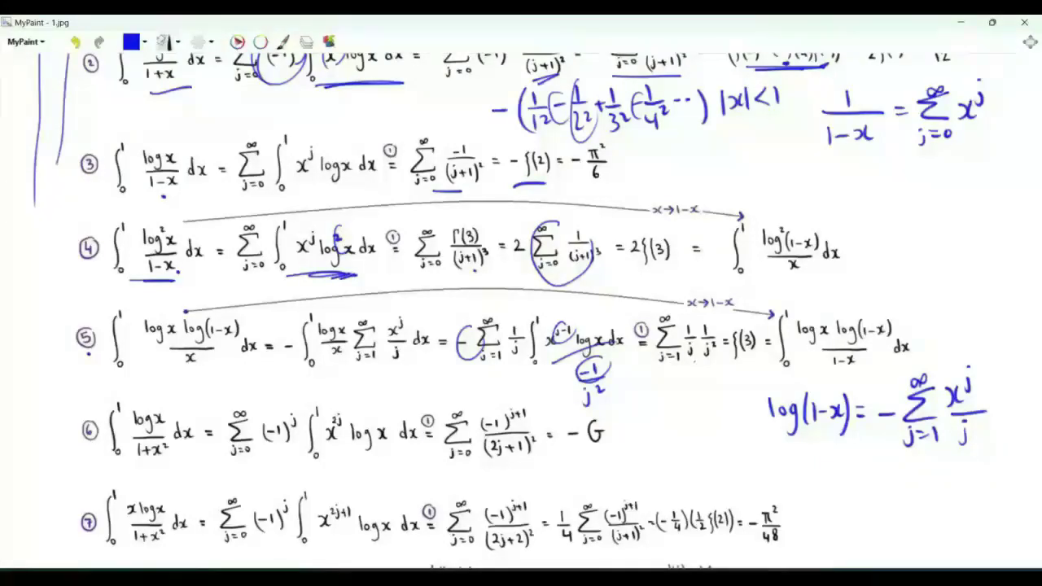
Underline ζ(3) and the final log x log(1−x)/(1−x) integrand in identity 5.
{"action": "left_click_drag", "start_coordinate": [736, 375], "coordinate": [755, 368]}
{"action": "left_click_drag", "start_coordinate": [800, 375], "coordinate": [880, 374]}
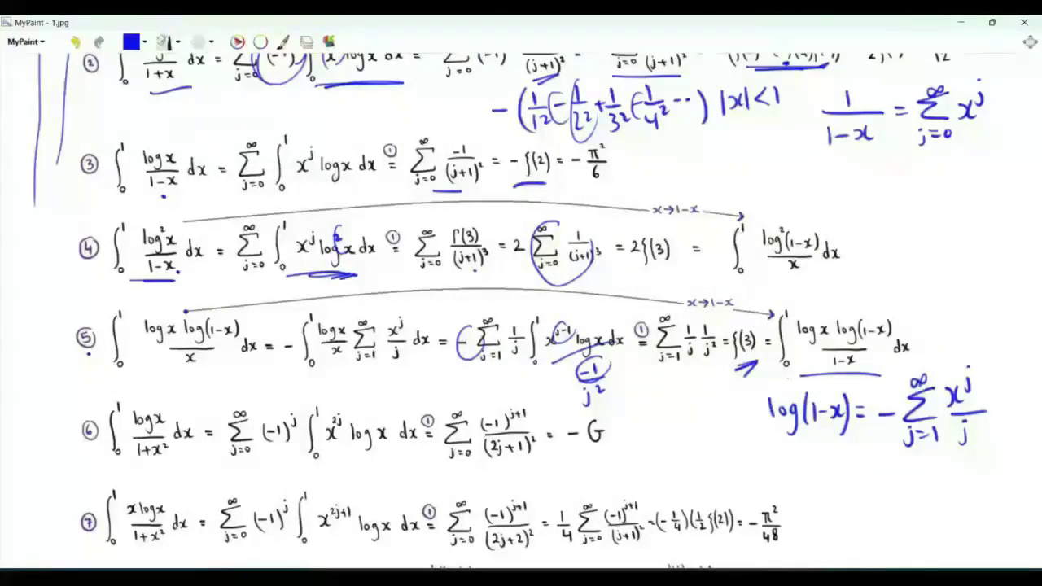
{"action": "left_click_drag", "start_coordinate": [737, 369], "coordinate": [757, 359]}
Circle 1+x² and underline x^(2j) log x in identity 6, and write −1/(2j+1)² above the inner integral.
{"action": "mouse_move", "coordinate": [163, 437]}
{"action": "left_mouse_down"}
{"action": "mouse_move", "coordinate": [170, 454]}
{"action": "mouse_move", "coordinate": [166, 442]}
{"action": "left_mouse_up"}
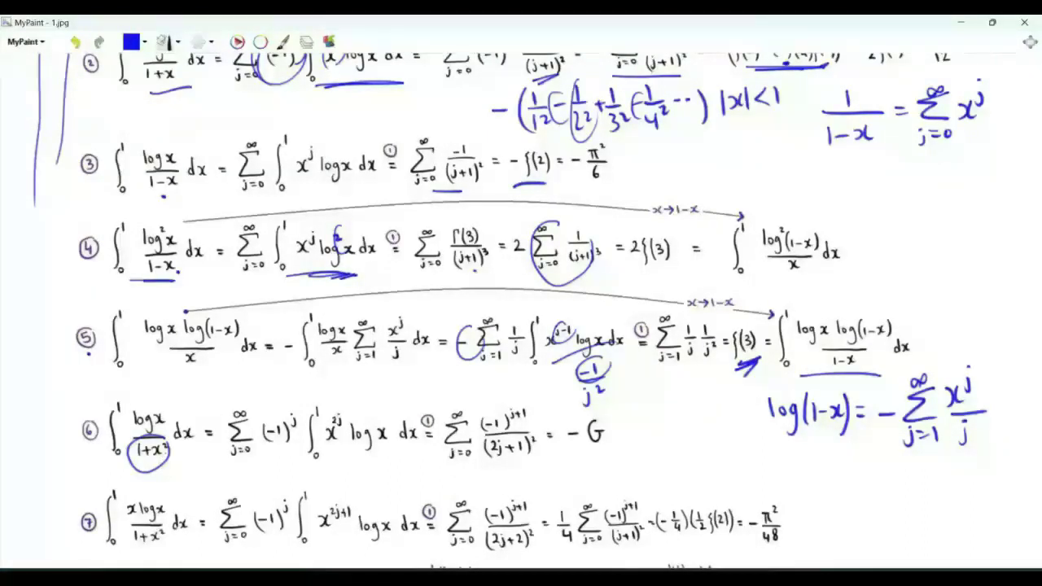
{"action": "left_click_drag", "start_coordinate": [276, 96], "coordinate": [297, 86]}
{"action": "mouse_move", "coordinate": [330, 457]}
{"action": "left_mouse_down"}
{"action": "mouse_move", "coordinate": [342, 445]}
{"action": "mouse_move", "coordinate": [337, 454]}
{"action": "mouse_move", "coordinate": [383, 452]}
{"action": "left_mouse_up"}
{"action": "left_click_drag", "start_coordinate": [354, 388], "coordinate": [364, 385]}
{"action": "mouse_move", "coordinate": [372, 372]}
{"action": "left_mouse_down"}
{"action": "mouse_move", "coordinate": [373, 385]}
{"action": "mouse_move", "coordinate": [397, 390]}
{"action": "mouse_move", "coordinate": [389, 405]}
{"action": "mouse_move", "coordinate": [404, 416]}
{"action": "left_mouse_up"}
{"action": "left_click_drag", "start_coordinate": [410, 392], "coordinate": [418, 395]}
Write the expansion −(1/1² − 1/3² + 1/5² − 1/7² ··) below identity 6's alternating sum.
{"action": "mouse_move", "coordinate": [527, 464]}
{"action": "left_mouse_down"}
{"action": "mouse_move", "coordinate": [451, 470]}
{"action": "mouse_move", "coordinate": [552, 469]}
{"action": "left_mouse_up"}
{"action": "left_click_drag", "start_coordinate": [572, 450], "coordinate": [568, 495]}
{"action": "left_click_drag", "start_coordinate": [770, 438], "coordinate": [773, 477]}
{"action": "left_click_drag", "start_coordinate": [580, 453], "coordinate": [580, 469]}
{"action": "left_click_drag", "start_coordinate": [573, 470], "coordinate": [597, 469]}
{"action": "mouse_move", "coordinate": [579, 476]}
{"action": "left_mouse_down"}
{"action": "mouse_move", "coordinate": [596, 491]}
{"action": "mouse_move", "coordinate": [615, 466]}
{"action": "mouse_move", "coordinate": [630, 468]}
{"action": "left_mouse_up"}
{"action": "left_click_drag", "start_coordinate": [619, 469], "coordinate": [640, 467]}
{"action": "mouse_move", "coordinate": [626, 477]}
{"action": "left_mouse_down"}
{"action": "mouse_move", "coordinate": [630, 495]}
{"action": "mouse_move", "coordinate": [667, 464]}
{"action": "left_mouse_up"}
{"action": "left_click_drag", "start_coordinate": [660, 458], "coordinate": [660, 473]}
{"action": "left_click_drag", "start_coordinate": [678, 446], "coordinate": [691, 463]}
{"action": "left_click_drag", "start_coordinate": [690, 470], "coordinate": [682, 490]}
{"action": "mouse_move", "coordinate": [693, 468]}
{"action": "left_mouse_down"}
{"action": "mouse_move", "coordinate": [702, 478]}
{"action": "mouse_move", "coordinate": [734, 461]}
{"action": "left_mouse_up"}
{"action": "left_click_drag", "start_coordinate": [725, 464], "coordinate": [745, 464]}
{"action": "mouse_move", "coordinate": [727, 473]}
{"action": "left_mouse_down"}
{"action": "mouse_move", "coordinate": [740, 471]}
{"action": "mouse_move", "coordinate": [732, 487]}
{"action": "left_mouse_up"}
{"action": "left_click_drag", "start_coordinate": [742, 469], "coordinate": [752, 475]}
{"action": "left_click", "coordinate": [758, 460]}
{"action": "left_click", "coordinate": [767, 460]}
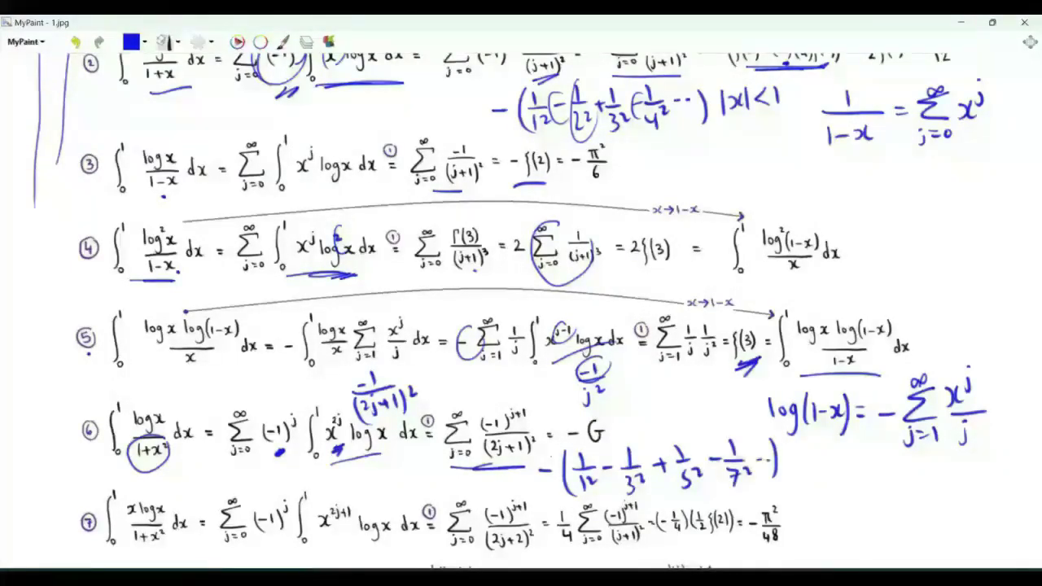
In identity 6, underline the middle terms of the expansion, circle G and log x in the numerator, and re-mark x^(2j).
{"action": "left_click_drag", "start_coordinate": [612, 493], "coordinate": [720, 486]}
{"action": "left_click_drag", "start_coordinate": [598, 413], "coordinate": [620, 429]}
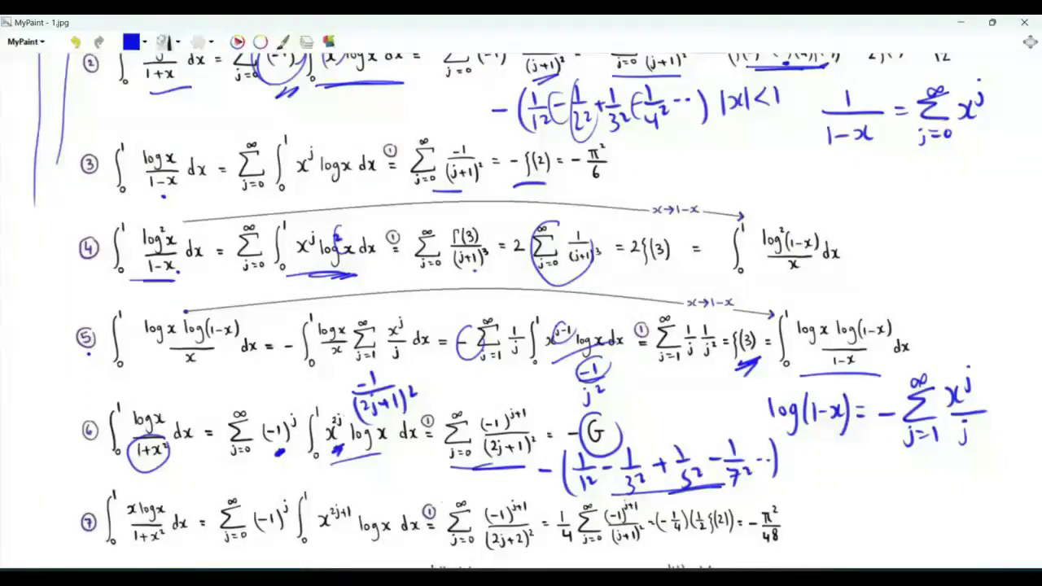
{"action": "scroll", "coordinate": [521, 309], "scroll_direction": "down", "scroll_amount": 3}
{"action": "left_click_drag", "start_coordinate": [167, 294], "coordinate": [172, 301]}
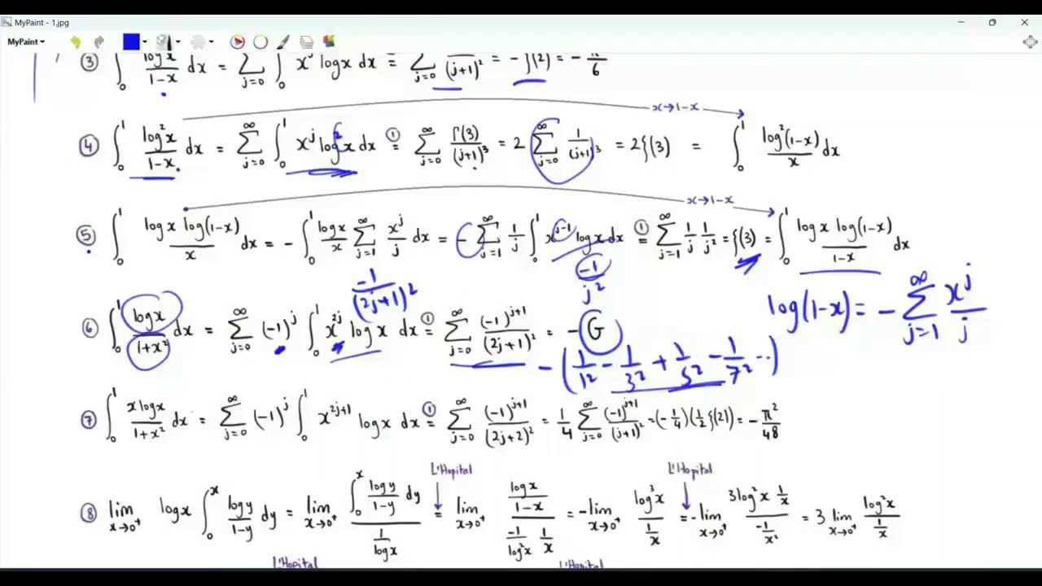
{"action": "left_click_drag", "start_coordinate": [328, 352], "coordinate": [342, 342]}
In identity 7, underline x^(2j+1), circle the reference to identity 1, (2j+2)² and the factor 1/4, and underline the alternating sum.
{"action": "mouse_move", "coordinate": [329, 436]}
{"action": "left_mouse_down"}
{"action": "mouse_move", "coordinate": [345, 429]}
{"action": "mouse_move", "coordinate": [332, 443]}
{"action": "left_mouse_up"}
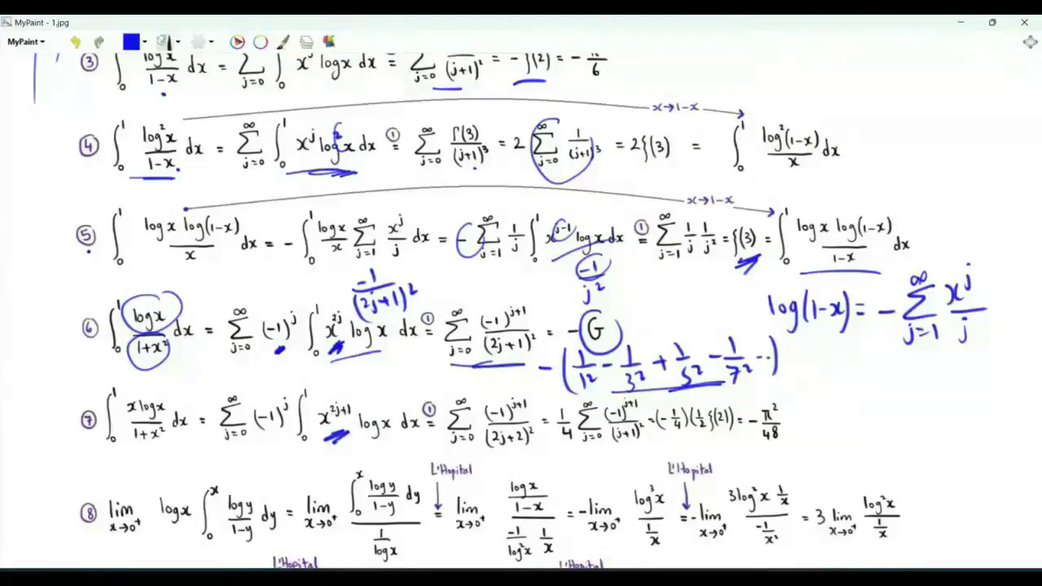
{"action": "mouse_move", "coordinate": [415, 417]}
{"action": "left_mouse_down"}
{"action": "mouse_move", "coordinate": [444, 397]}
{"action": "mouse_move", "coordinate": [413, 407]}
{"action": "left_mouse_up"}
{"action": "mouse_move", "coordinate": [521, 424]}
{"action": "left_mouse_down"}
{"action": "mouse_move", "coordinate": [488, 430]}
{"action": "mouse_move", "coordinate": [538, 425]}
{"action": "left_mouse_up"}
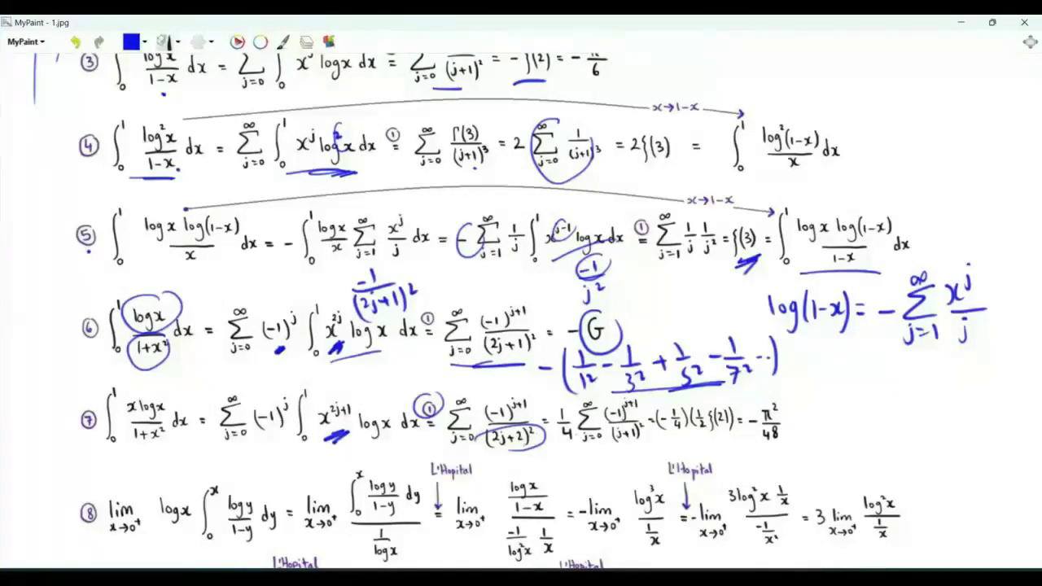
{"action": "mouse_move", "coordinate": [571, 404]}
{"action": "left_mouse_down"}
{"action": "mouse_move", "coordinate": [565, 450]}
{"action": "mouse_move", "coordinate": [580, 409]}
{"action": "left_mouse_up"}
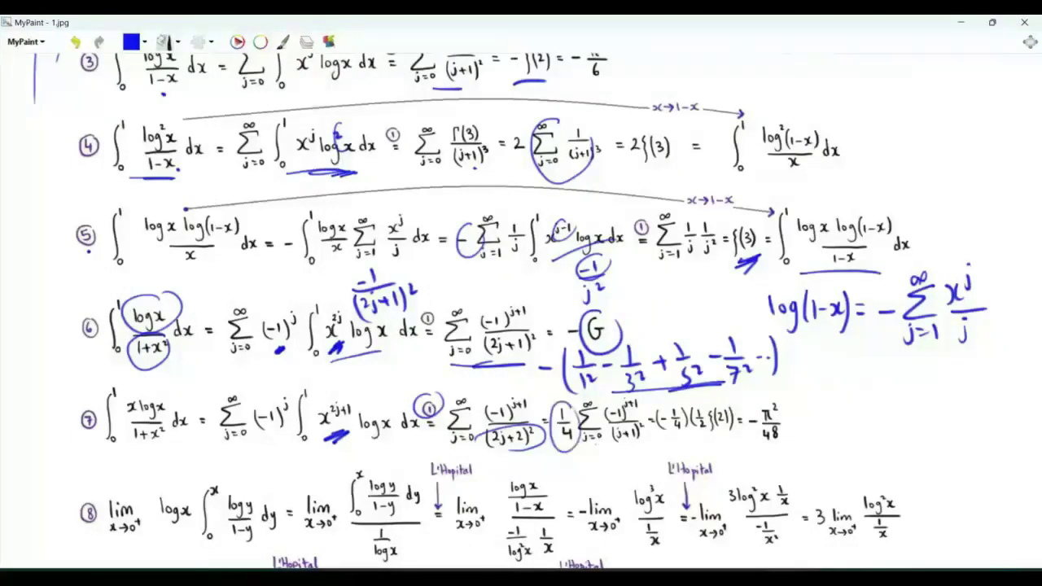
{"action": "mouse_move", "coordinate": [628, 445]}
{"action": "left_mouse_down"}
{"action": "mouse_move", "coordinate": [588, 455]}
{"action": "mouse_move", "coordinate": [627, 449]}
{"action": "left_mouse_up"}
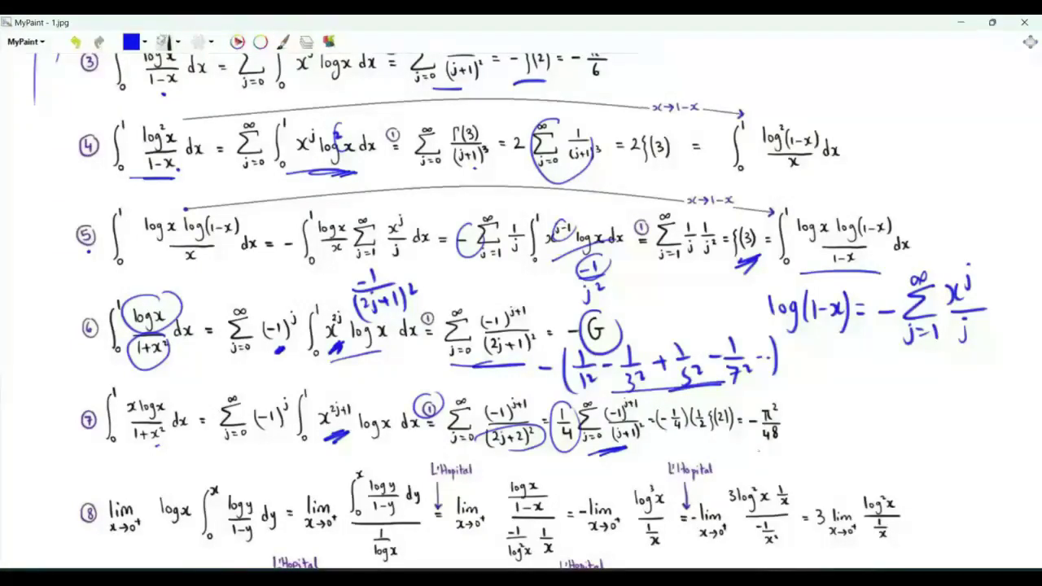
Circle and underline the leading log x in identity 8's limit, and write → −∞ below it.
{"action": "scroll", "coordinate": [521, 309], "scroll_direction": "down", "scroll_amount": 3}
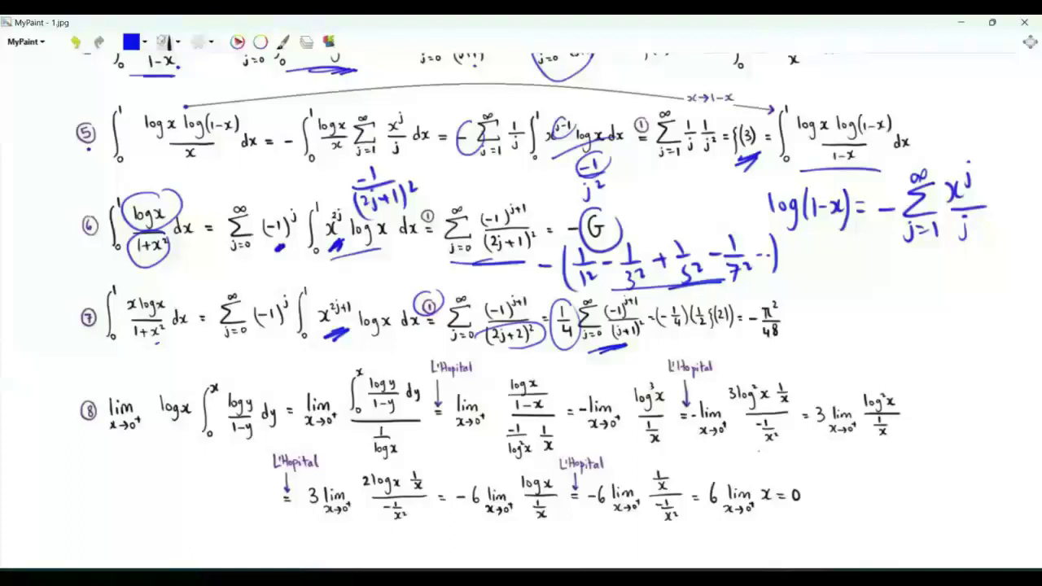
{"action": "mouse_move", "coordinate": [162, 430]}
{"action": "left_mouse_down"}
{"action": "mouse_move", "coordinate": [181, 429]}
{"action": "mouse_move", "coordinate": [169, 433]}
{"action": "left_mouse_up"}
{"action": "mouse_move", "coordinate": [180, 391]}
{"action": "left_mouse_down"}
{"action": "mouse_move", "coordinate": [154, 403]}
{"action": "mouse_move", "coordinate": [181, 392]}
{"action": "left_mouse_up"}
{"action": "left_click_drag", "start_coordinate": [138, 491], "coordinate": [151, 497]}
{"action": "left_click_drag", "start_coordinate": [164, 494], "coordinate": [194, 491]}
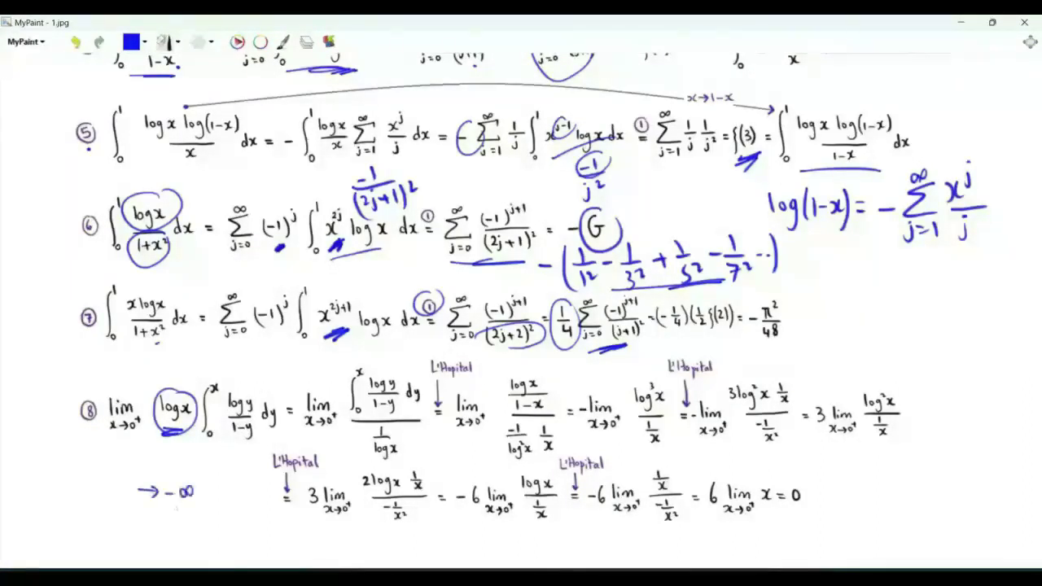
In identity 8, underline the first integral and the final 0, and circle 1/log x, log y/(1−y), 1−x and log³x.
{"action": "left_click_drag", "start_coordinate": [214, 446], "coordinate": [250, 449]}
{"action": "left_click_drag", "start_coordinate": [387, 427], "coordinate": [378, 464]}
{"action": "mouse_move", "coordinate": [385, 372]}
{"action": "left_mouse_down"}
{"action": "mouse_move", "coordinate": [405, 389]}
{"action": "mouse_move", "coordinate": [394, 371]}
{"action": "left_mouse_up"}
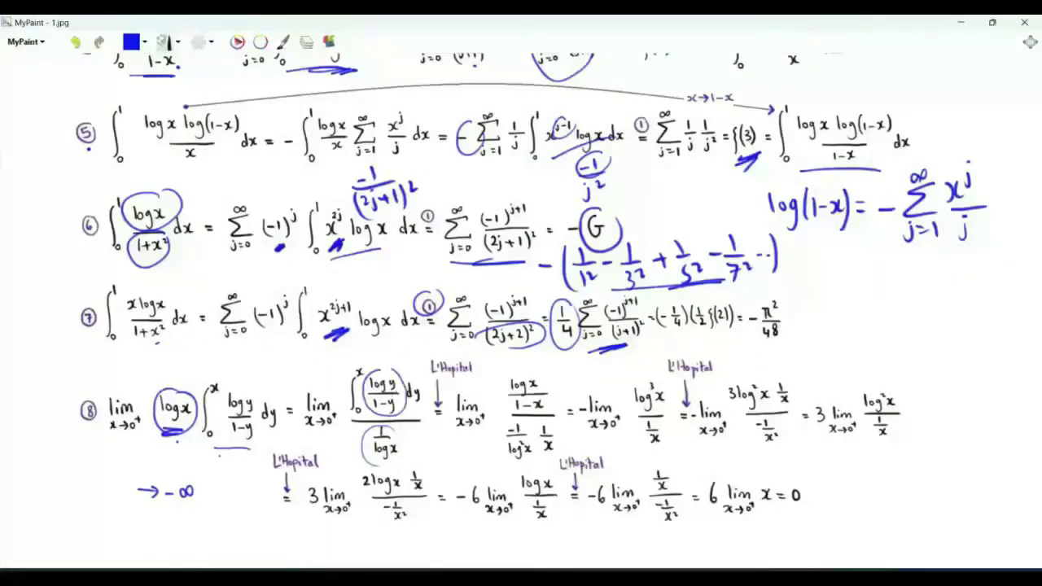
{"action": "mouse_move", "coordinate": [544, 396]}
{"action": "left_mouse_down"}
{"action": "mouse_move", "coordinate": [513, 408]}
{"action": "mouse_move", "coordinate": [531, 396]}
{"action": "left_mouse_up"}
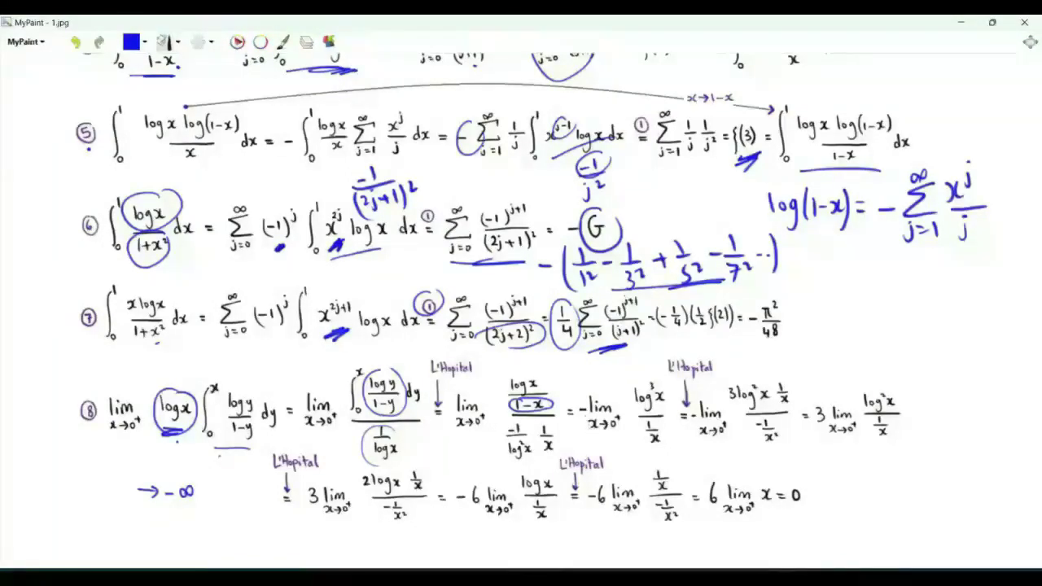
{"action": "mouse_move", "coordinate": [647, 377]}
{"action": "left_mouse_down"}
{"action": "mouse_move", "coordinate": [650, 417]}
{"action": "mouse_move", "coordinate": [656, 380]}
{"action": "left_mouse_up"}
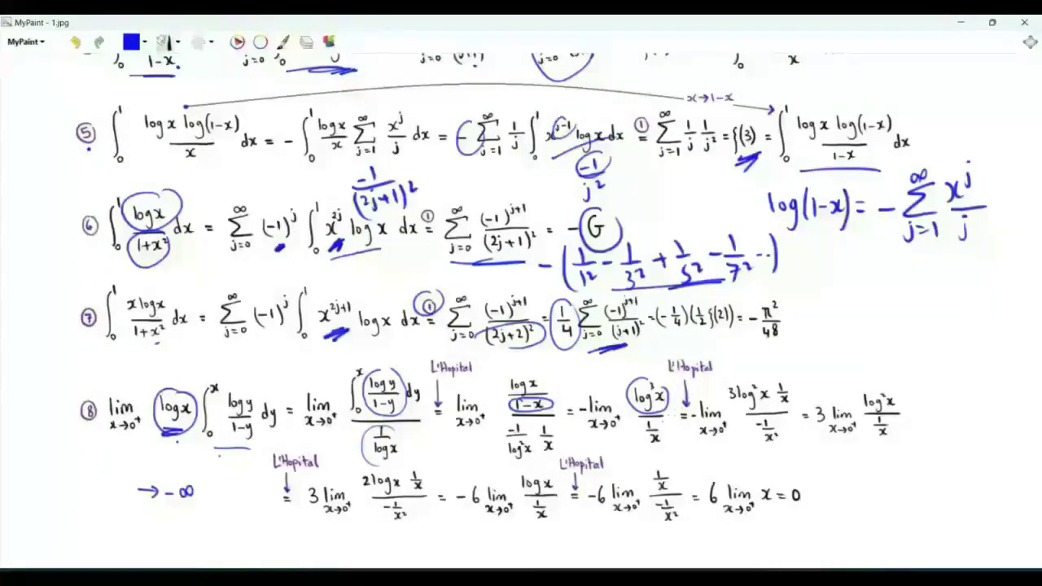
{"action": "left_click_drag", "start_coordinate": [780, 515], "coordinate": [808, 509]}
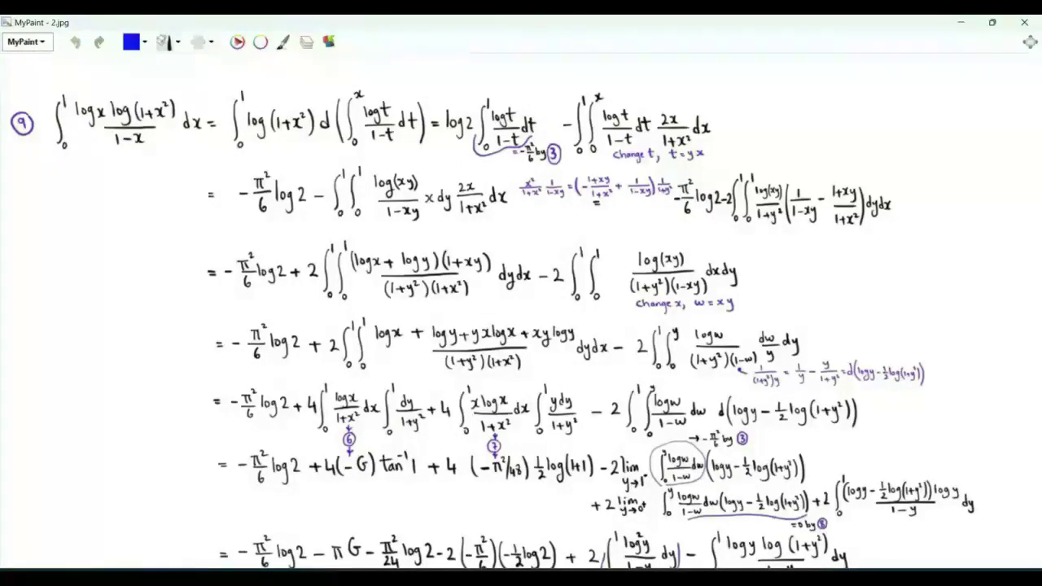
On 2.jpg, underline identity 9's integral, circle its log(1+x²) factor, and write ∫₀¹ log(1+x²) d below.
{"action": "left_click_drag", "start_coordinate": [65, 154], "coordinate": [189, 154]}
{"action": "left_click_drag", "start_coordinate": [31, 186], "coordinate": [40, 235]}
{"action": "left_click_drag", "start_coordinate": [38, 171], "coordinate": [44, 218]}
{"action": "left_click_drag", "start_coordinate": [52, 208], "coordinate": [57, 230]}
{"action": "mouse_move", "coordinate": [73, 200]}
{"action": "left_mouse_down"}
{"action": "mouse_move", "coordinate": [73, 229]}
{"action": "mouse_move", "coordinate": [78, 217]}
{"action": "left_mouse_up"}
{"action": "left_click_drag", "start_coordinate": [82, 210], "coordinate": [103, 215]}
{"action": "left_click_drag", "start_coordinate": [101, 205], "coordinate": [90, 217]}
{"action": "left_click_drag", "start_coordinate": [101, 194], "coordinate": [109, 204]}
{"action": "left_click_drag", "start_coordinate": [108, 196], "coordinate": [112, 226]}
{"action": "mouse_move", "coordinate": [152, 98]}
{"action": "left_mouse_down"}
{"action": "mouse_move", "coordinate": [172, 118]}
{"action": "mouse_move", "coordinate": [154, 96]}
{"action": "left_mouse_up"}
{"action": "left_click_drag", "start_coordinate": [122, 209], "coordinate": [124, 220]}
Complete the handwritten expression below identity 9 with the inner integral ∫₀ˣ log t/(1−t) dt.
{"action": "left_click_drag", "start_coordinate": [140, 184], "coordinate": [131, 243]}
{"action": "left_click_drag", "start_coordinate": [145, 238], "coordinate": [144, 239]}
{"action": "left_click_drag", "start_coordinate": [139, 174], "coordinate": [153, 208]}
{"action": "left_click_drag", "start_coordinate": [161, 200], "coordinate": [167, 219]}
{"action": "mouse_move", "coordinate": [178, 185]}
{"action": "left_mouse_down"}
{"action": "mouse_move", "coordinate": [179, 204]}
{"action": "mouse_move", "coordinate": [189, 192]}
{"action": "left_mouse_up"}
{"action": "mouse_move", "coordinate": [152, 213]}
{"action": "left_mouse_down"}
{"action": "mouse_move", "coordinate": [189, 212]}
{"action": "mouse_move", "coordinate": [166, 236]}
{"action": "left_mouse_up"}
{"action": "mouse_move", "coordinate": [178, 221]}
{"action": "left_mouse_down"}
{"action": "mouse_move", "coordinate": [180, 236]}
{"action": "mouse_move", "coordinate": [191, 220]}
{"action": "left_mouse_up"}
{"action": "left_click_drag", "start_coordinate": [197, 201], "coordinate": [200, 223]}
{"action": "left_click_drag", "start_coordinate": [195, 210], "coordinate": [205, 209]}
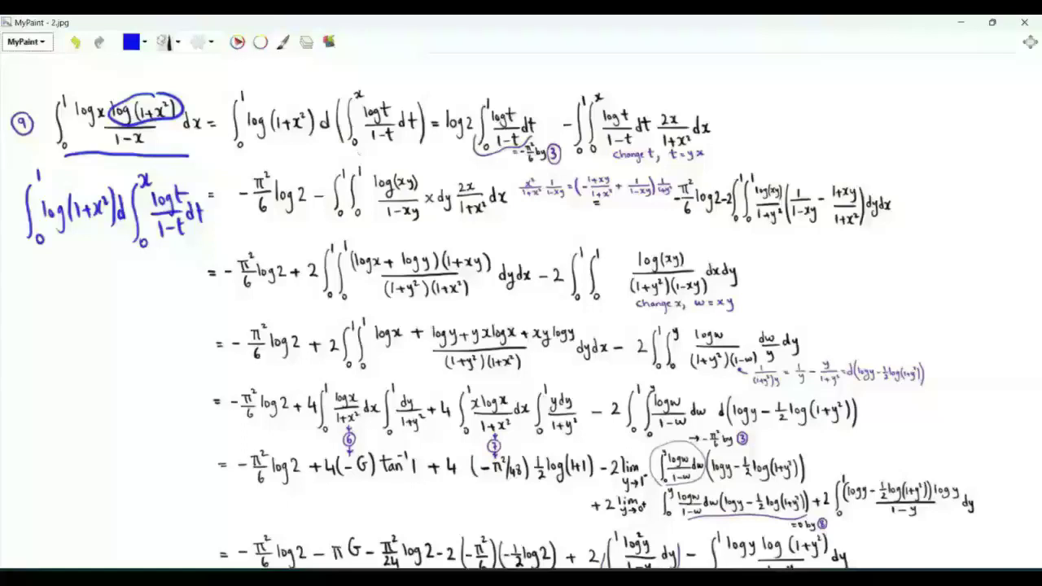
In identity 9, underline log(1+x²) and −π²/6 log 2, draw a line above the log 2 boundary term, and circle ∫₀ˣ log t/(1−t).
{"action": "left_click_drag", "start_coordinate": [254, 137], "coordinate": [298, 140]}
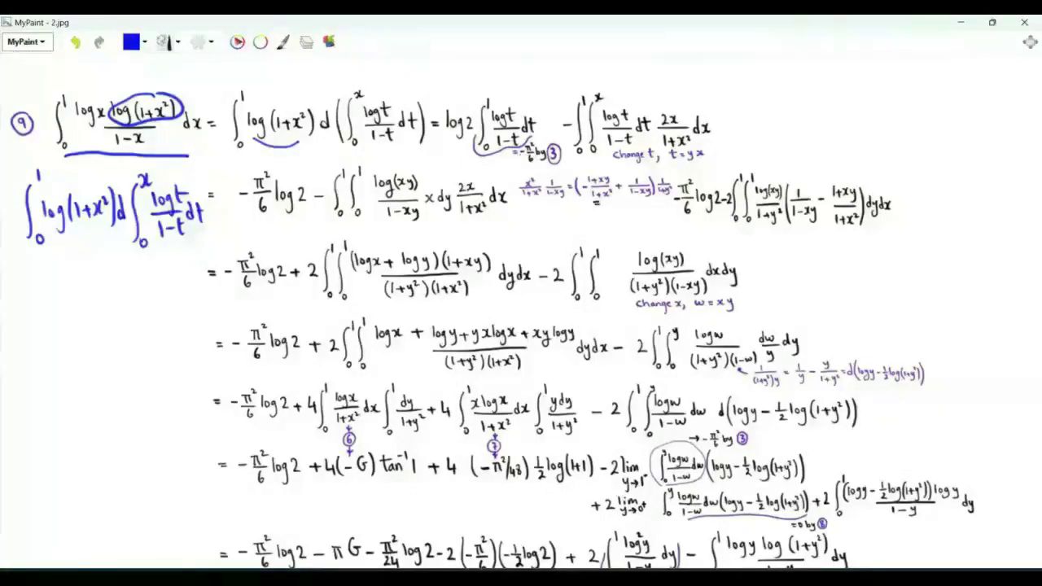
{"action": "left_click_drag", "start_coordinate": [445, 100], "coordinate": [540, 101]}
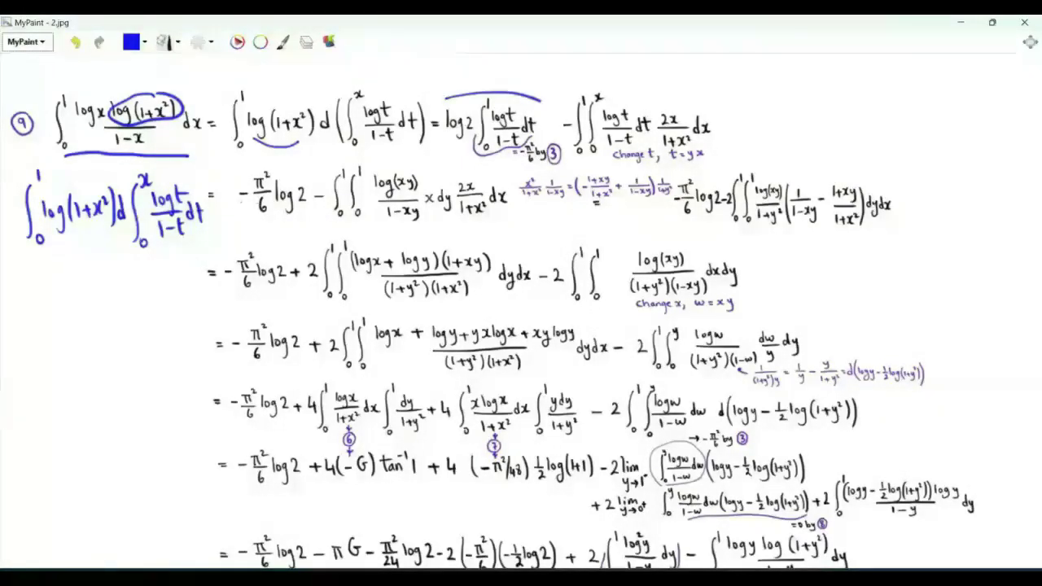
{"action": "left_click_drag", "start_coordinate": [255, 215], "coordinate": [294, 217]}
{"action": "left_click_drag", "start_coordinate": [251, 135], "coordinate": [300, 147]}
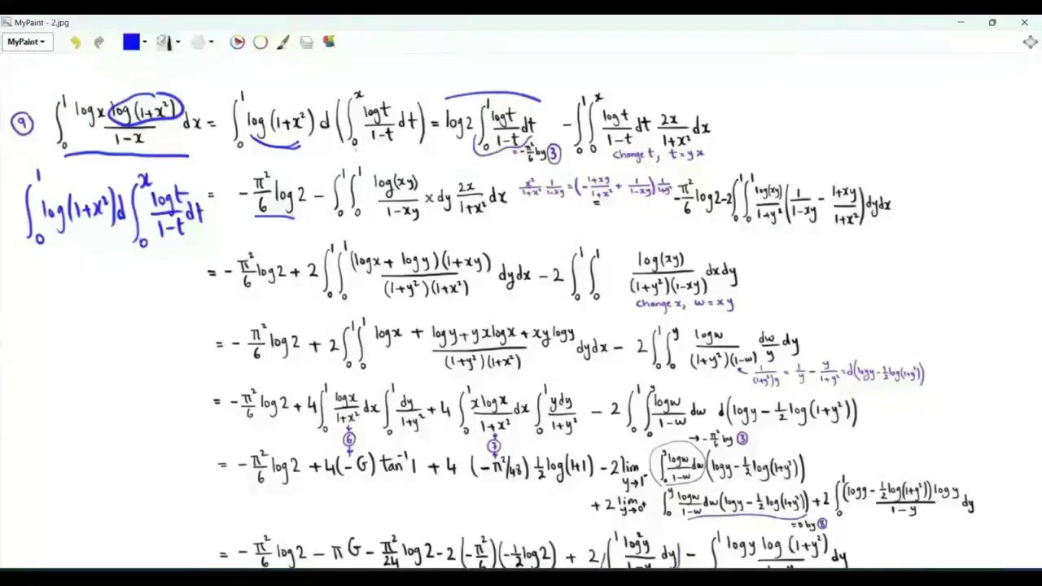
{"action": "mouse_move", "coordinate": [381, 86]}
{"action": "left_mouse_down"}
{"action": "mouse_move", "coordinate": [373, 81]}
{"action": "mouse_move", "coordinate": [389, 98]}
{"action": "left_mouse_up"}
{"action": "left_click_drag", "start_coordinate": [260, 149], "coordinate": [301, 145]}
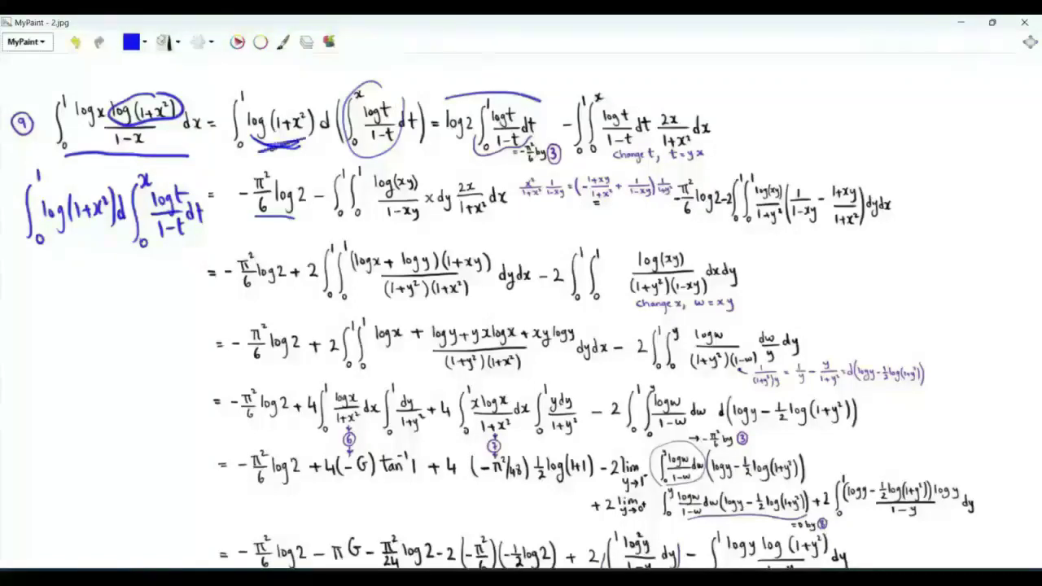